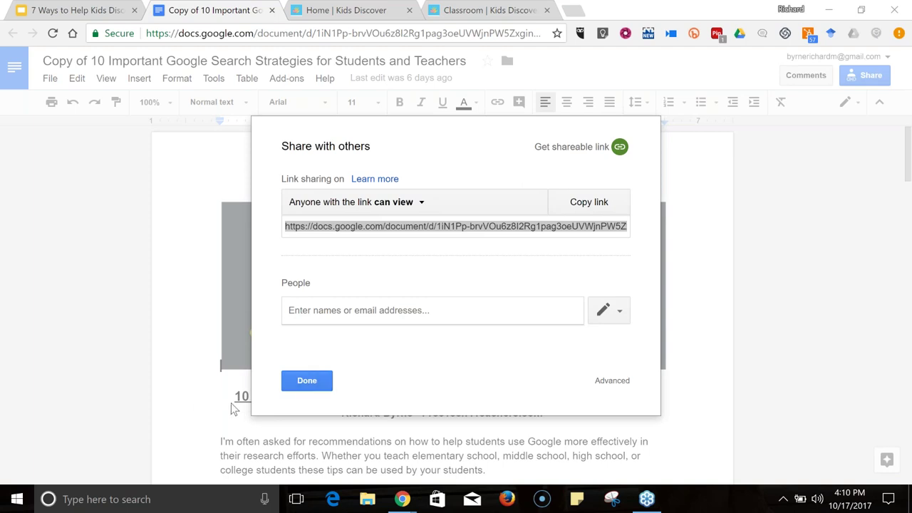
# - Dismiss the sharing dialog and view the search strategies document through to the end of its pre-search checklist table
pyautogui.click(300, 388)
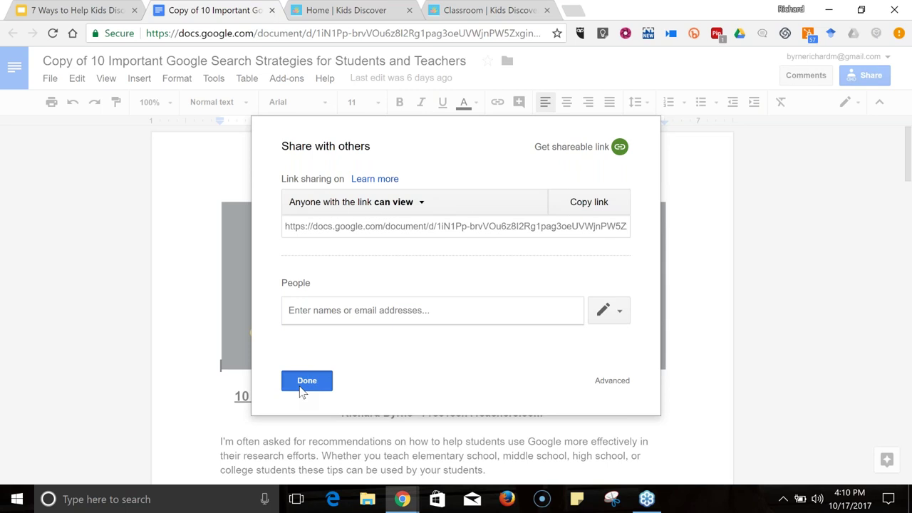
pyautogui.scroll(-15, 442, 306)
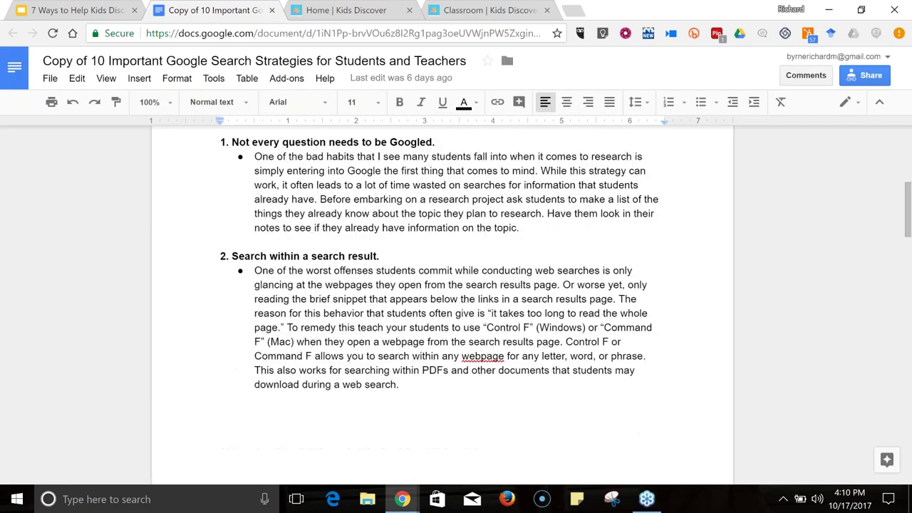
pyautogui.scroll(-10, 194, 369)
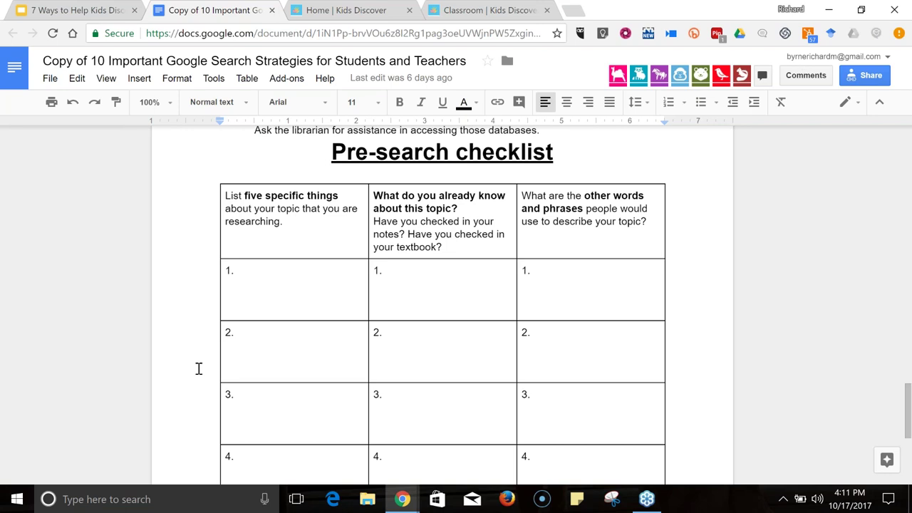
pyautogui.scroll(-4, 211, 387)
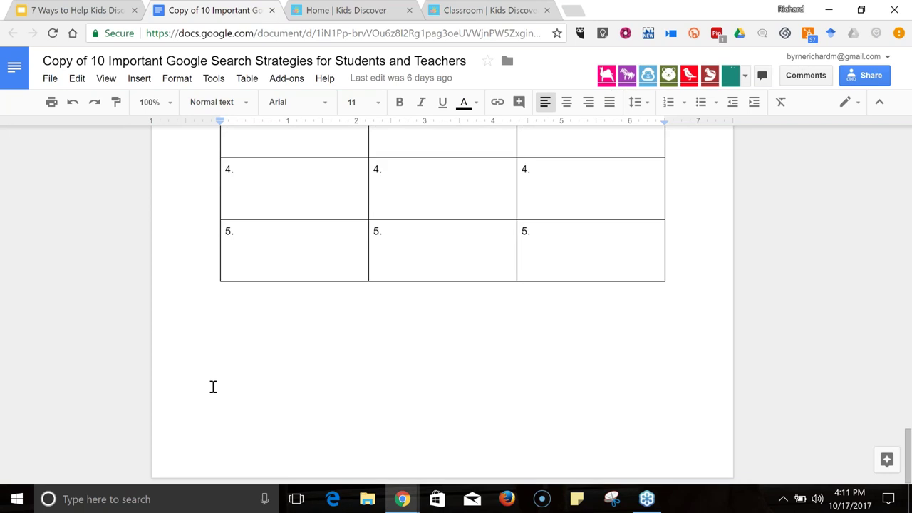
# - Return to the slide presentation, show it full screen, advance to the Search by domain slide and leave presenting
pyautogui.click(105, 8)
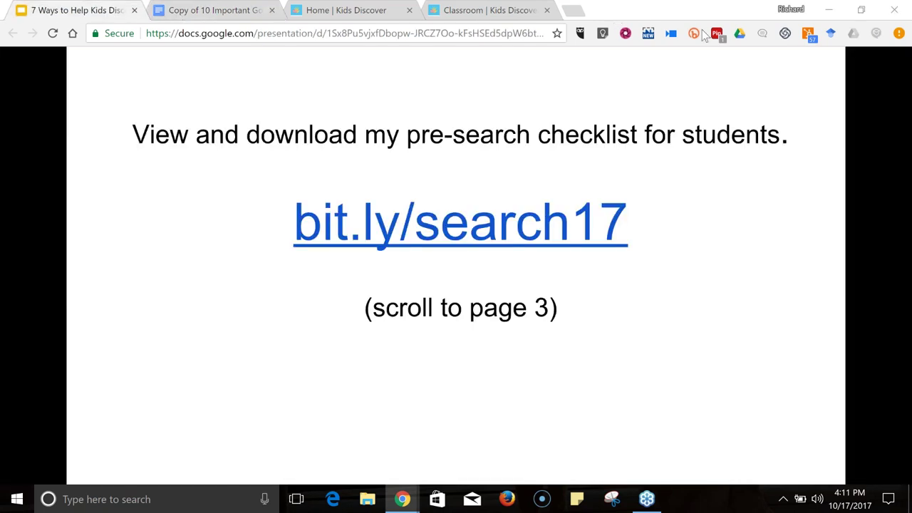
pyautogui.moveTo(358, 416)
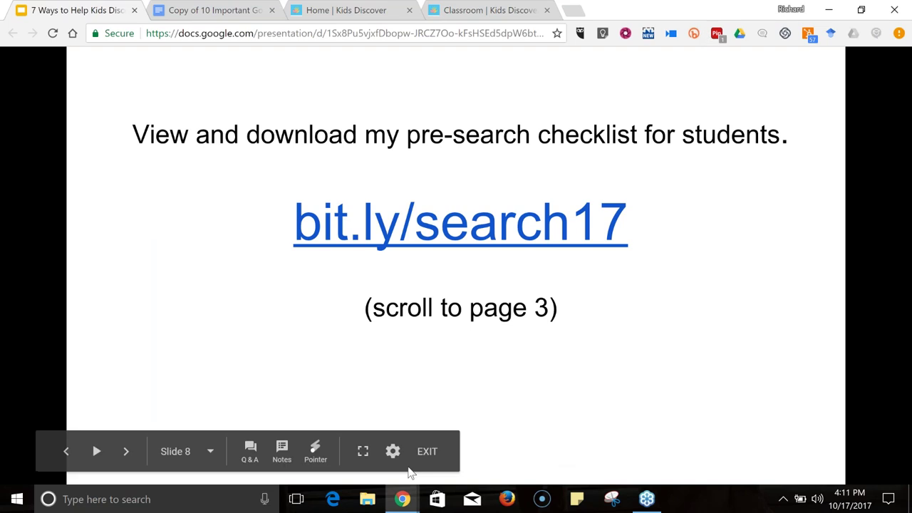
pyautogui.click(363, 456)
pyautogui.press('Right')
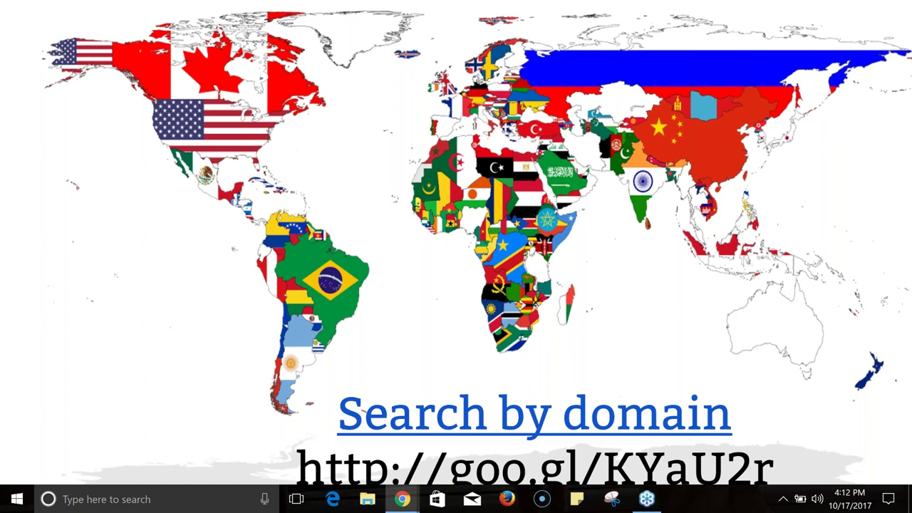
pyautogui.press('Escape')
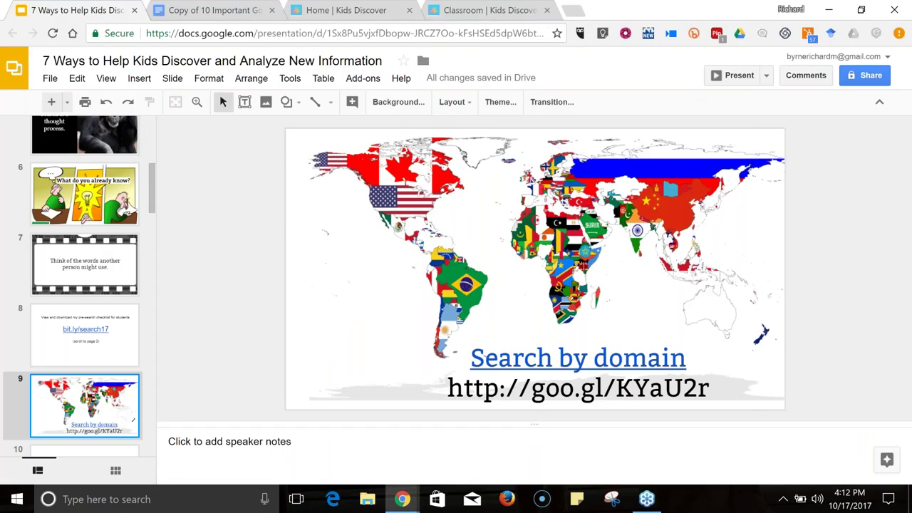
# - Open Google in a new browser tab and search for "20th maine regiment"
pyautogui.hotkey('ctrl', 't')
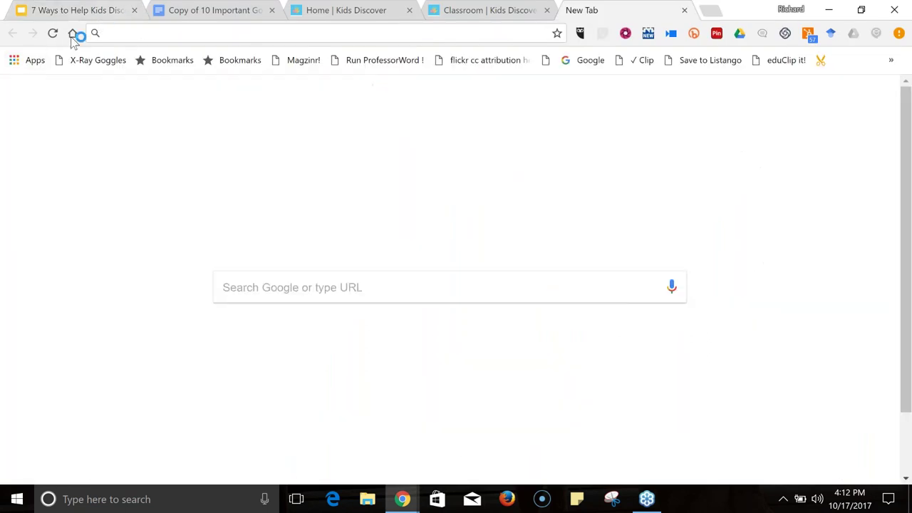
pyautogui.click(74, 34)
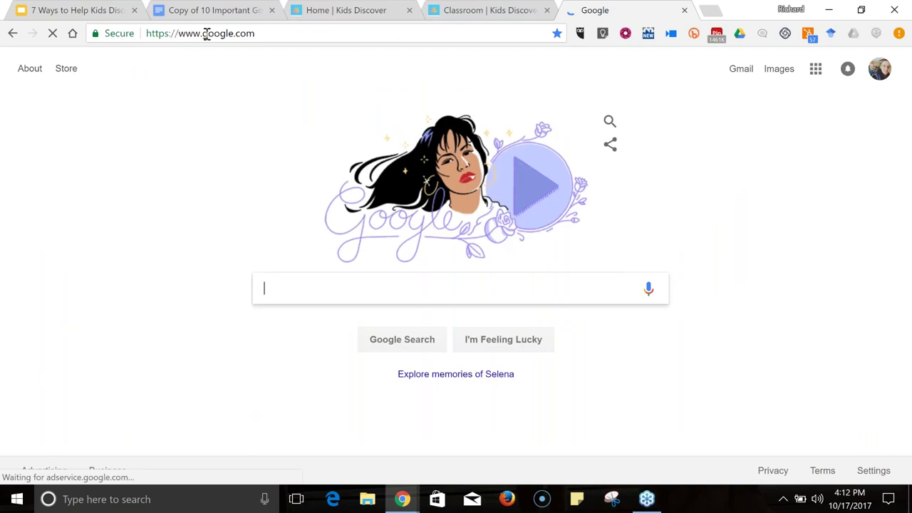
pyautogui.click(205, 33)
pyautogui.write('20th ma')
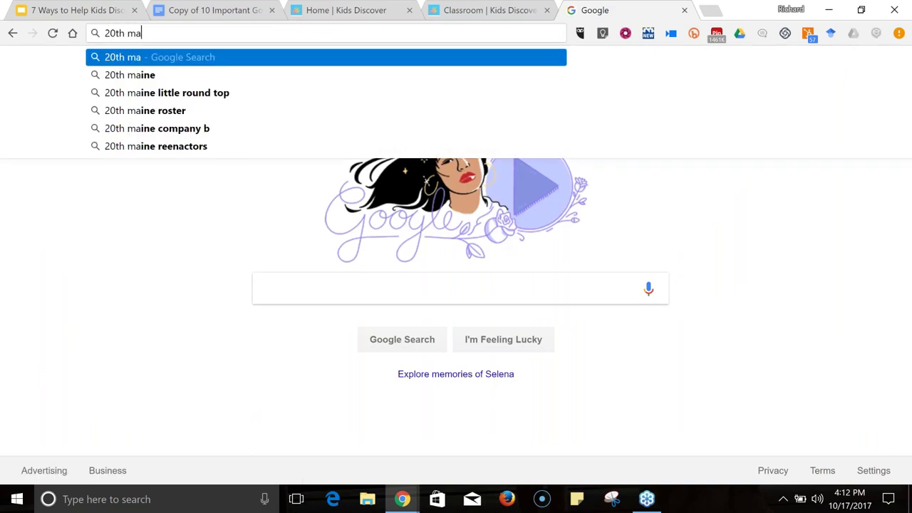
pyautogui.write('ine regiment')
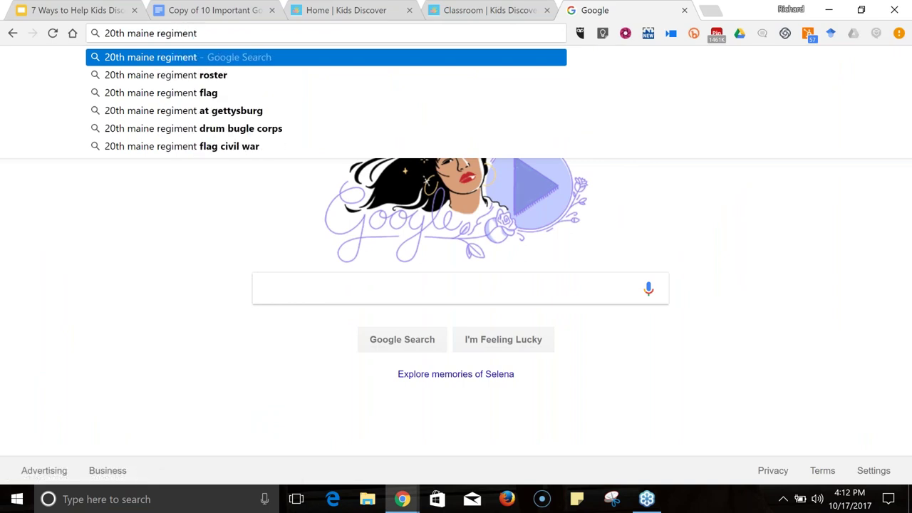
pyautogui.press('Return')
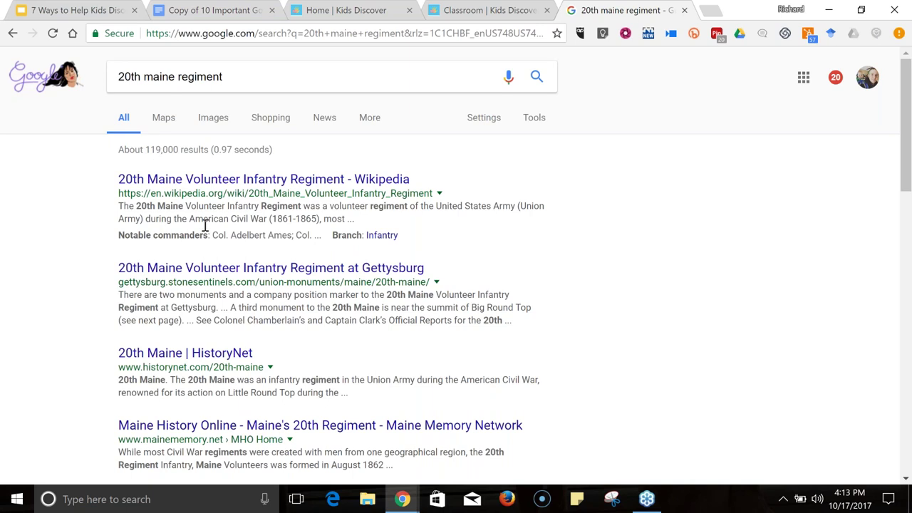
# - Run an advanced search for the same query restricted to the site or domain .k12.me.us
pyautogui.scroll(-1, 205, 225)
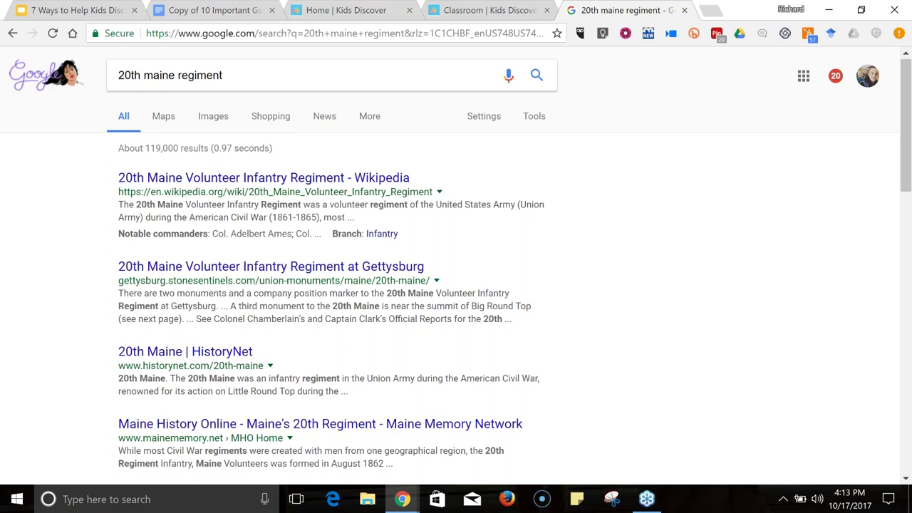
pyautogui.scroll(-3, 331, 263)
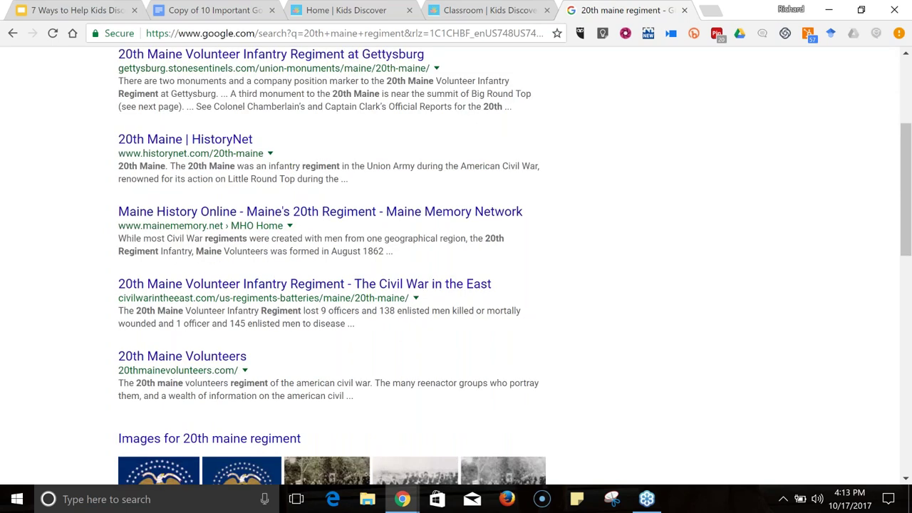
pyautogui.scroll(2, 332, 264)
pyautogui.scroll(1, 332, 264)
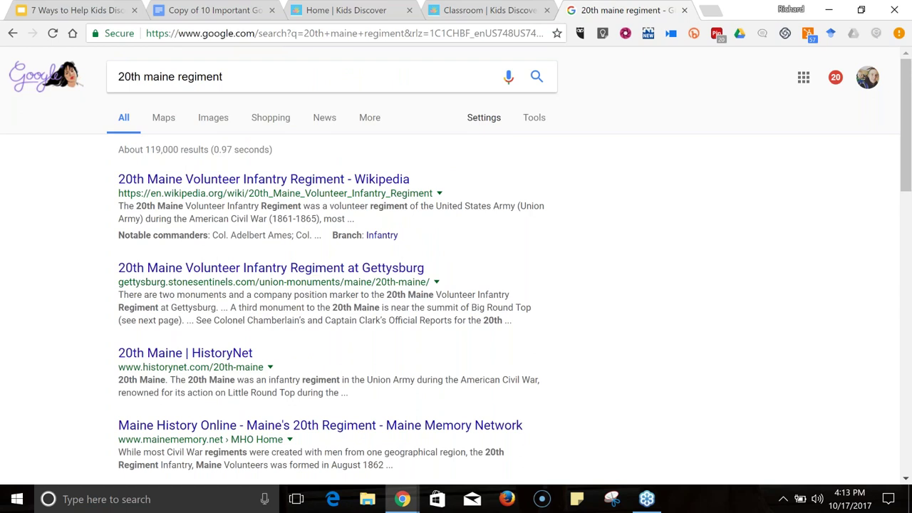
pyautogui.click(487, 120)
pyautogui.click(495, 163)
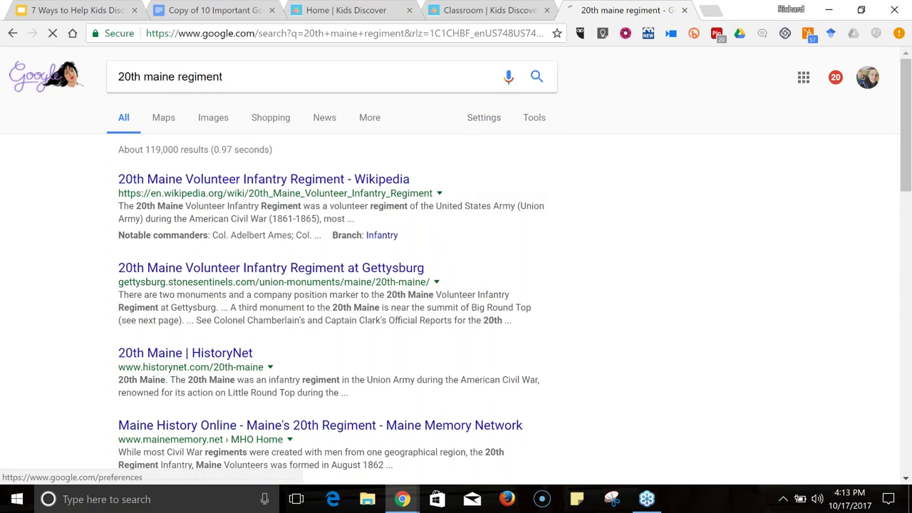
pyautogui.scroll(-1, 160, 256)
pyautogui.scroll(-2, 159, 256)
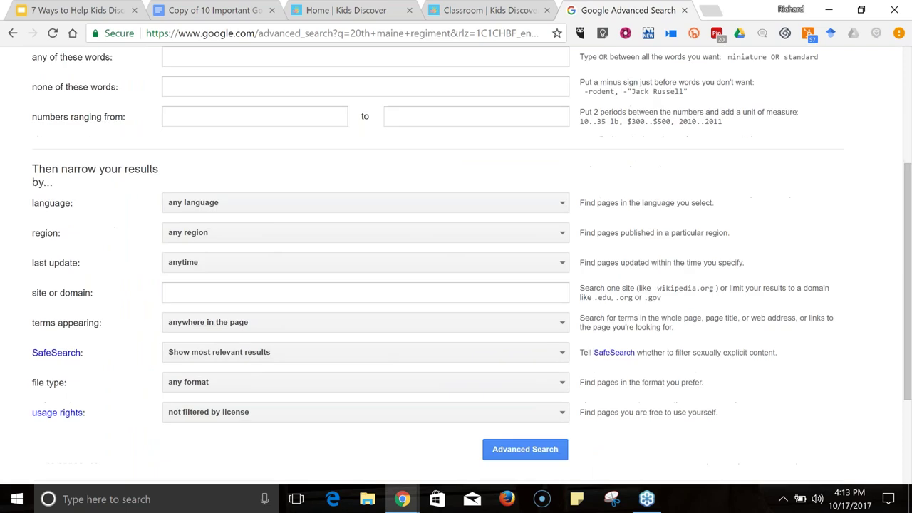
pyautogui.click(365, 292)
pyautogui.write('.k12')
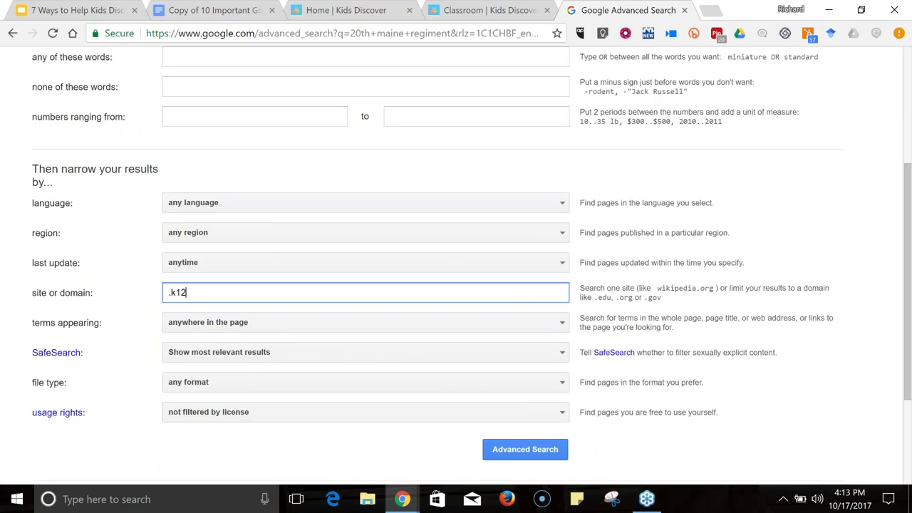
pyautogui.write('.me.us')
pyautogui.click(527, 450)
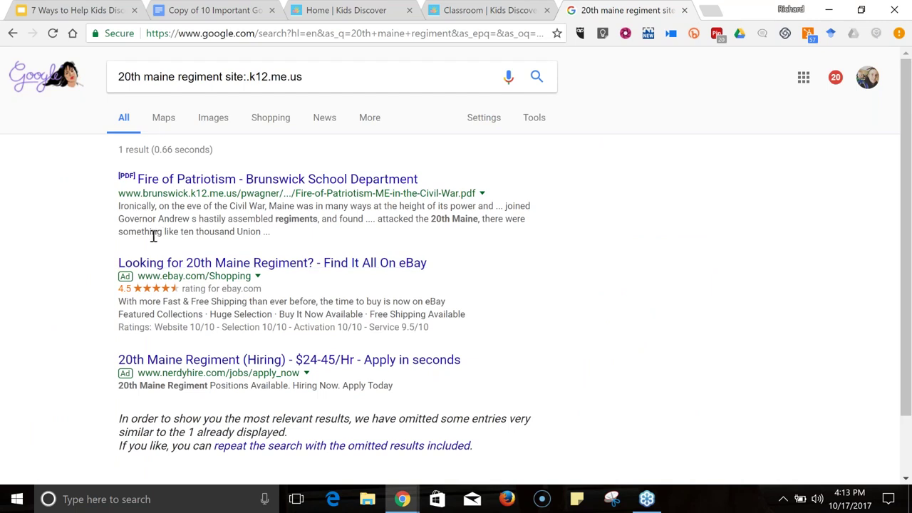
# - Remove "regiment" from the query and rerun the search as "20th maine site:.k12.me.us"
pyautogui.moveTo(177, 78); pyautogui.dragTo(226, 84)
pyautogui.press('BackSpace')
pyautogui.press('Return')
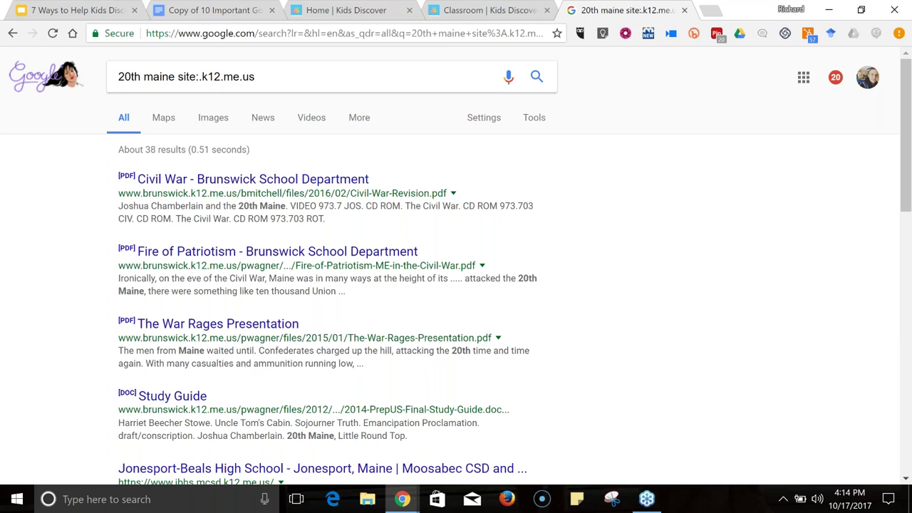
# - Look through the domain-limited results, then remove the site restriction and search for just "20th maine"
pyautogui.scroll(-2, 456, 265)
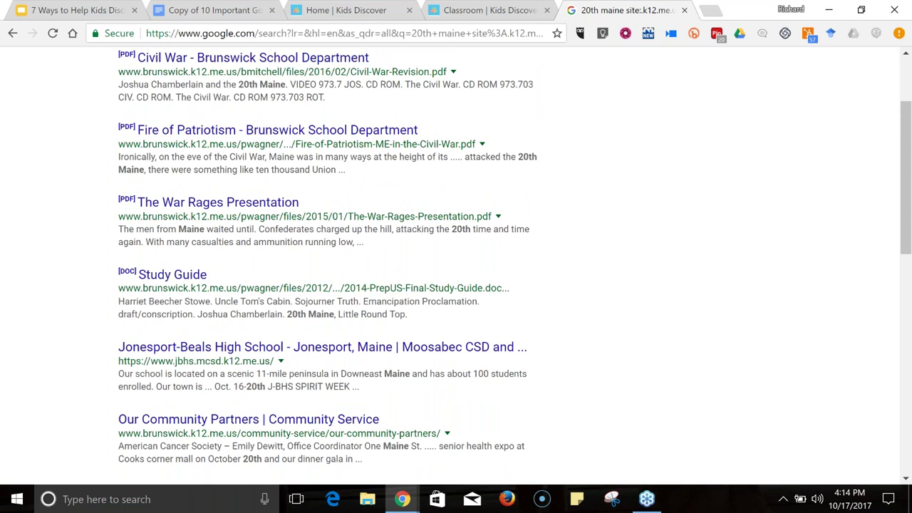
pyautogui.scroll(2, 263, 104)
pyautogui.moveTo(258, 77); pyautogui.dragTo(180, 74)
pyautogui.press('BackSpace')
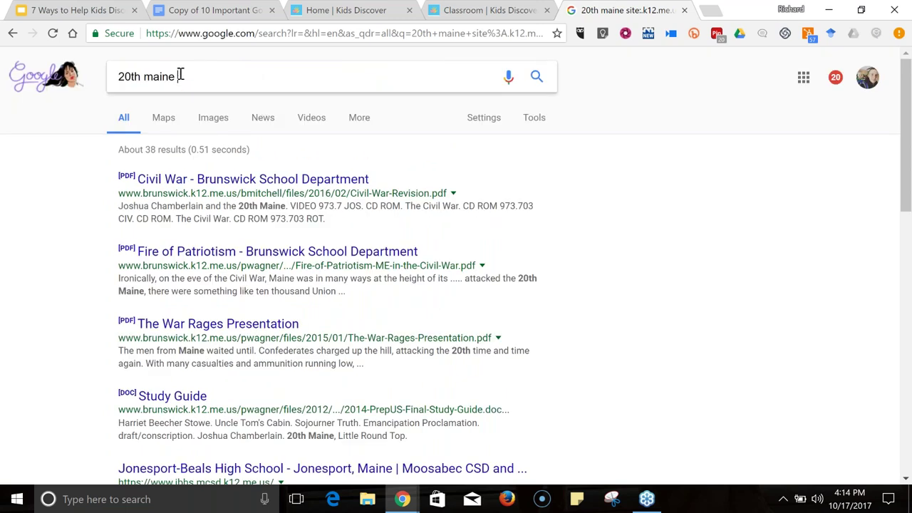
pyautogui.press('BackSpace')
pyautogui.press('Return')
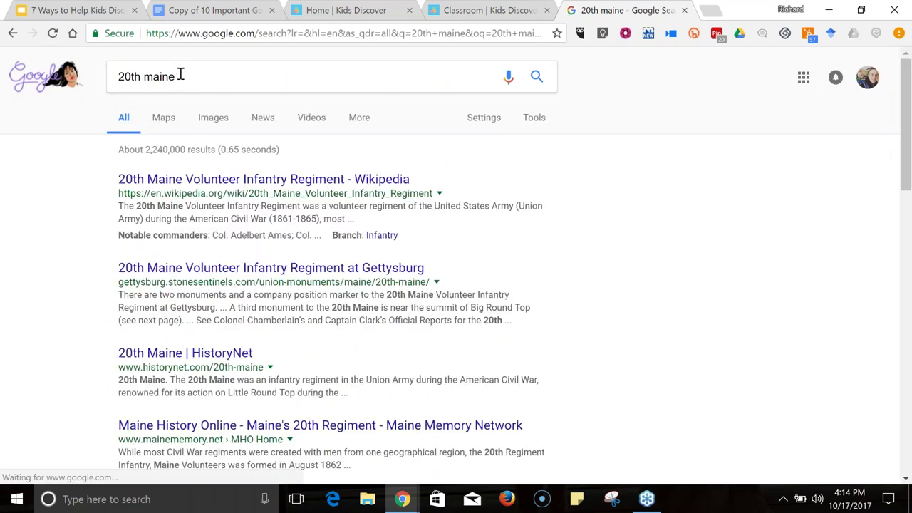
# - Go back to the slide deck and start presenting from the Search by domain slide
pyautogui.click(102, 12)
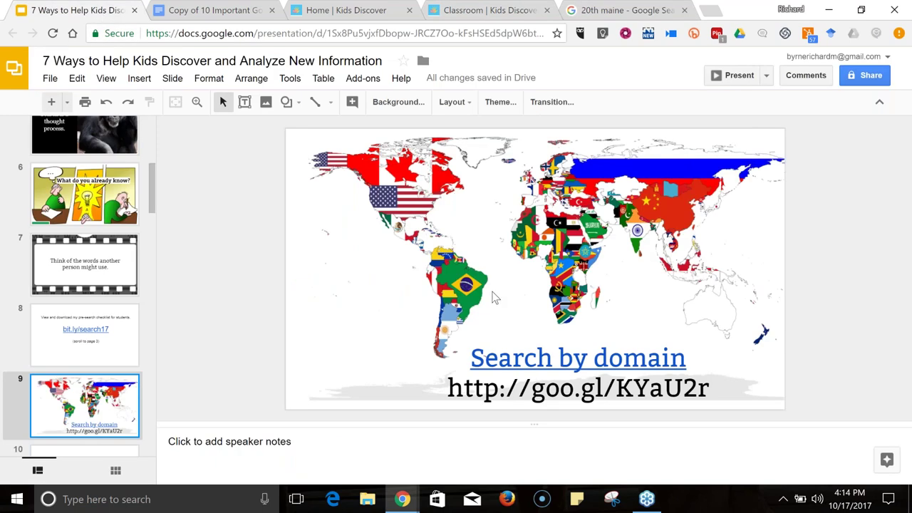
pyautogui.click(734, 78)
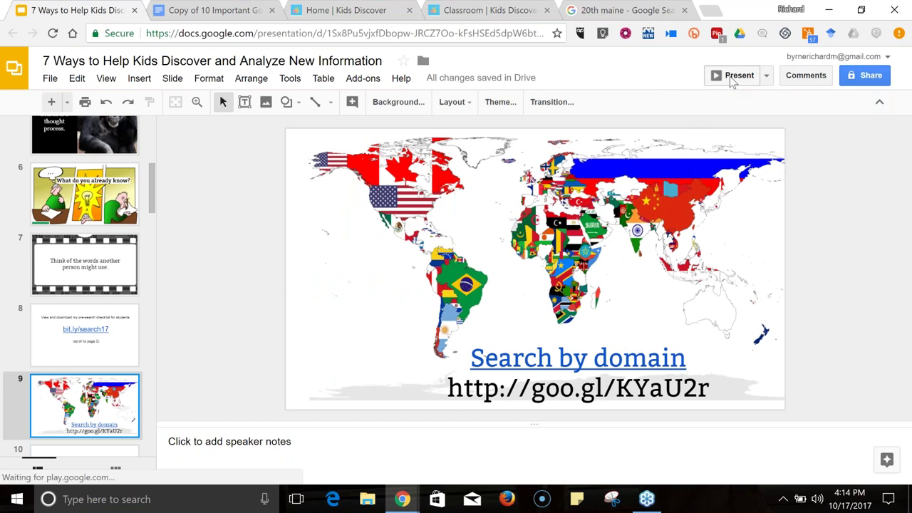
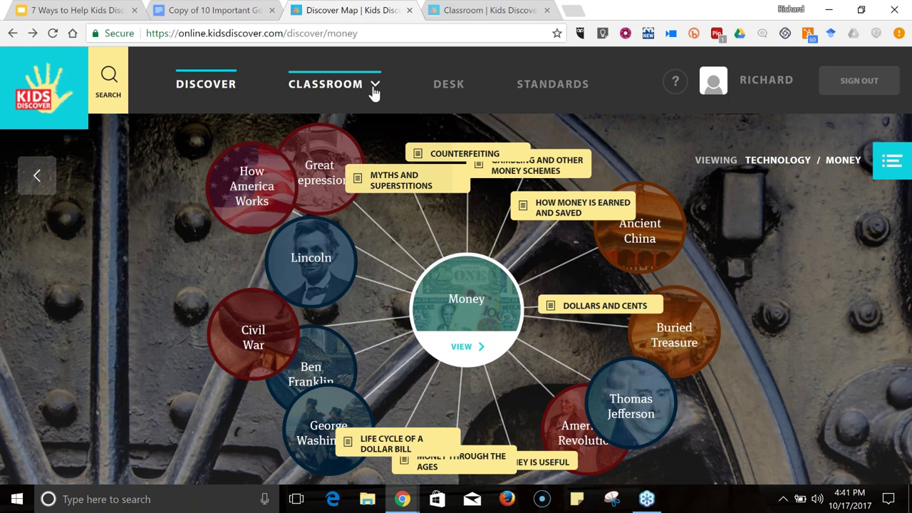
# - Open the Grade 6 class from the Kids Discover classrooms and view its assigned content list
pyautogui.click(374, 92)
pyautogui.click(356, 175)
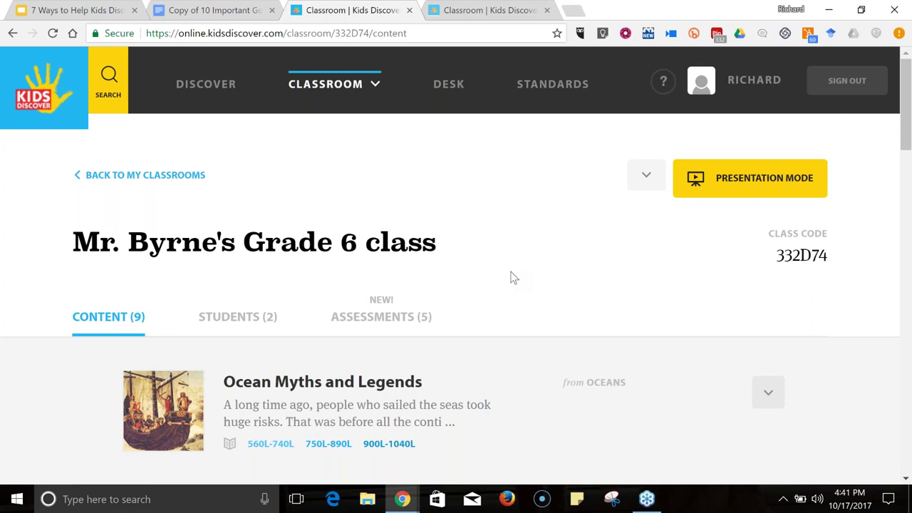
pyautogui.scroll(-2, 506, 305)
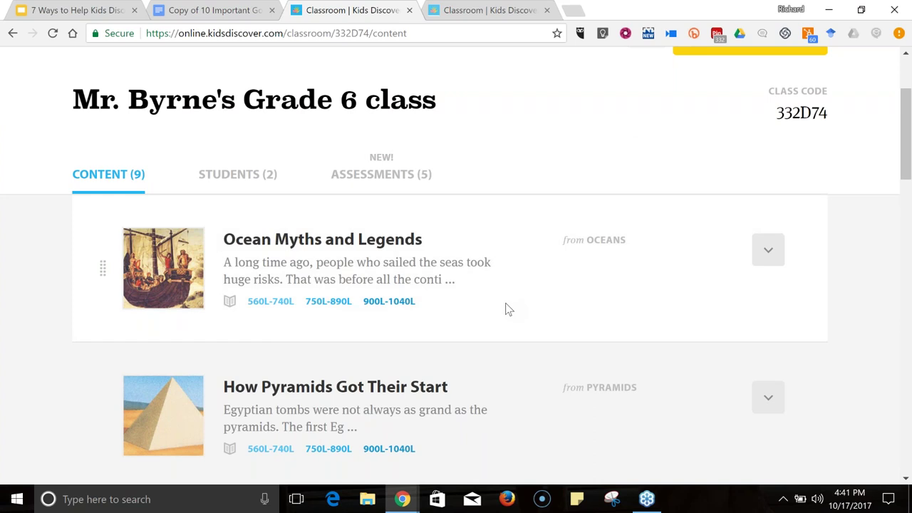
pyautogui.scroll(1, 508, 306)
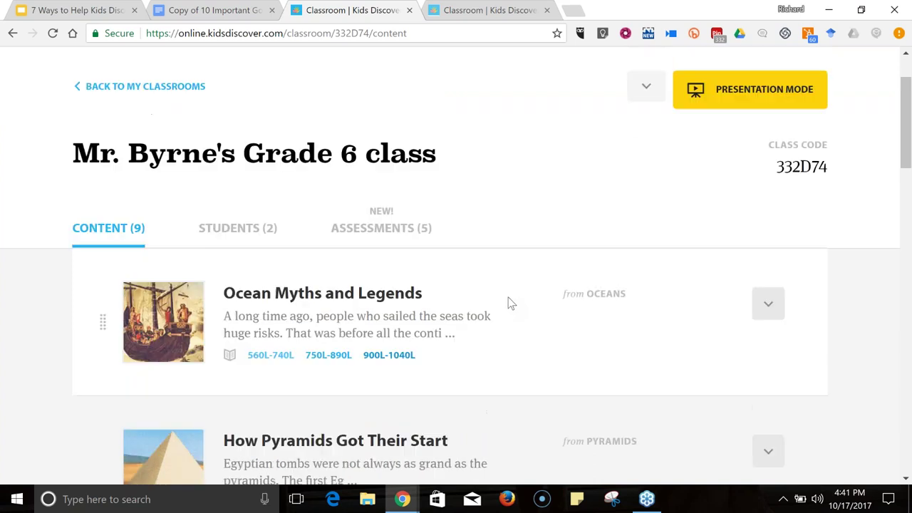
pyautogui.scroll(1, 508, 303)
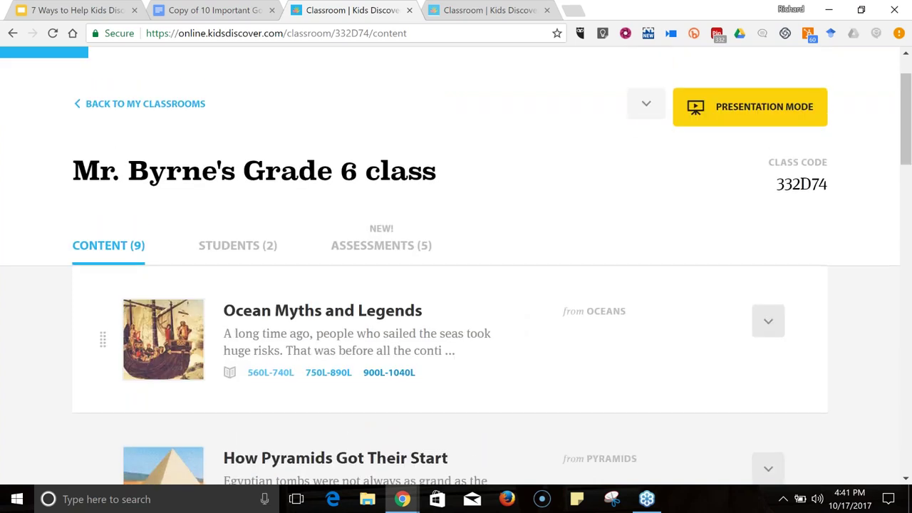
# - Open the Add To options for Ocean Myths and Legends, show the classrooms, and save with the Grade 6 class selected
pyautogui.click(768, 321)
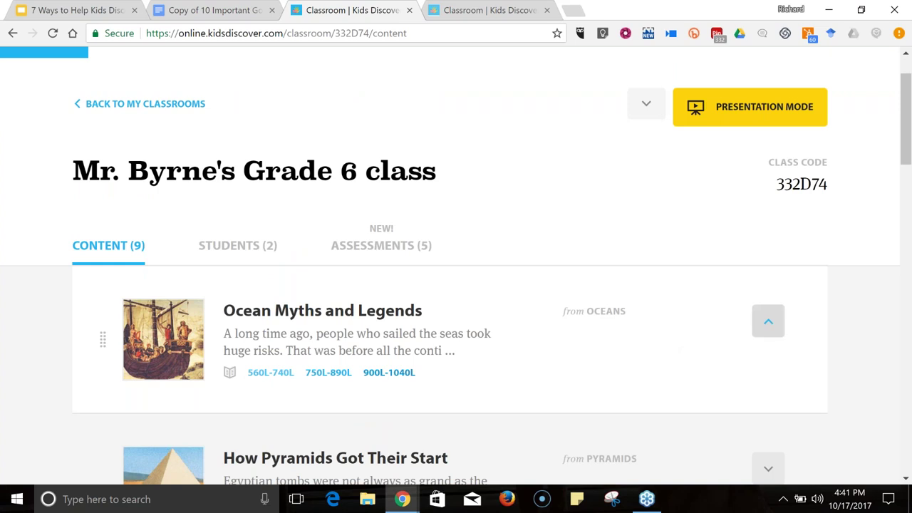
pyautogui.click(723, 388)
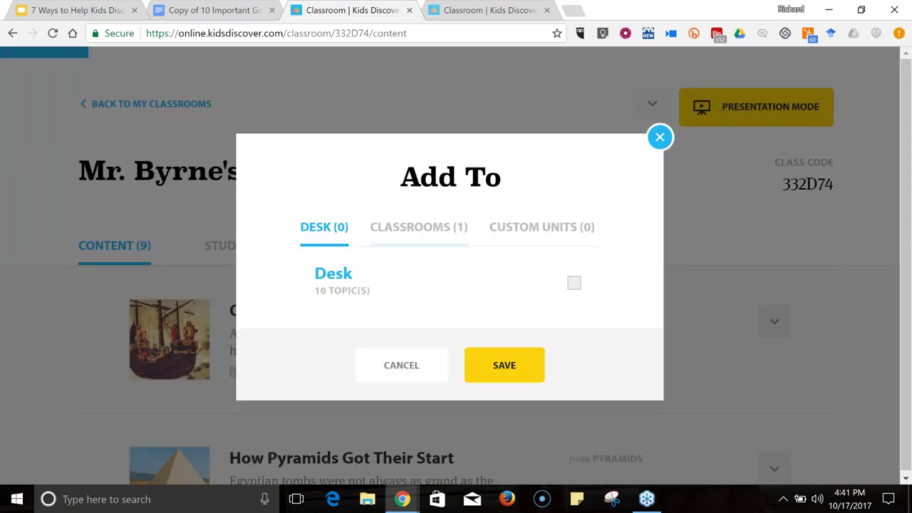
pyautogui.click(437, 231)
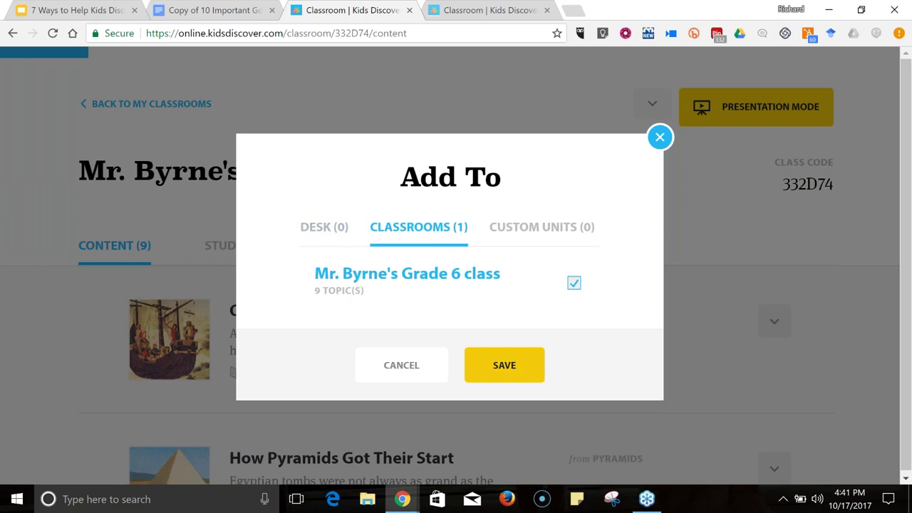
pyautogui.click(504, 365)
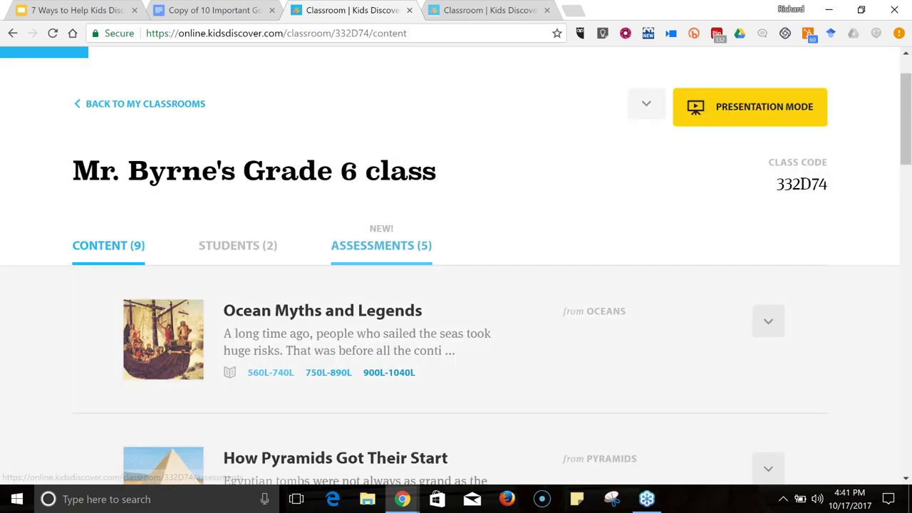
# - Open the Grade 6 class's assessments and start creating a new assessment
pyautogui.click(382, 245)
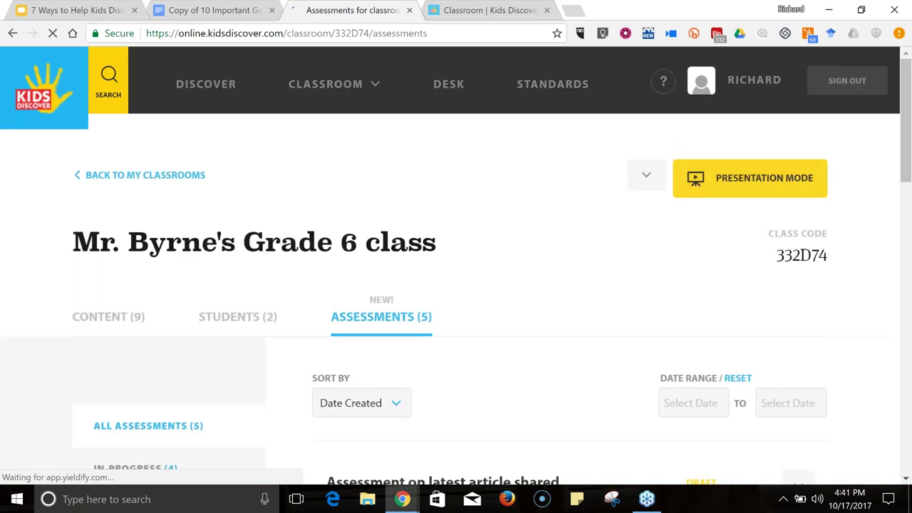
pyautogui.scroll(-2, 551, 332)
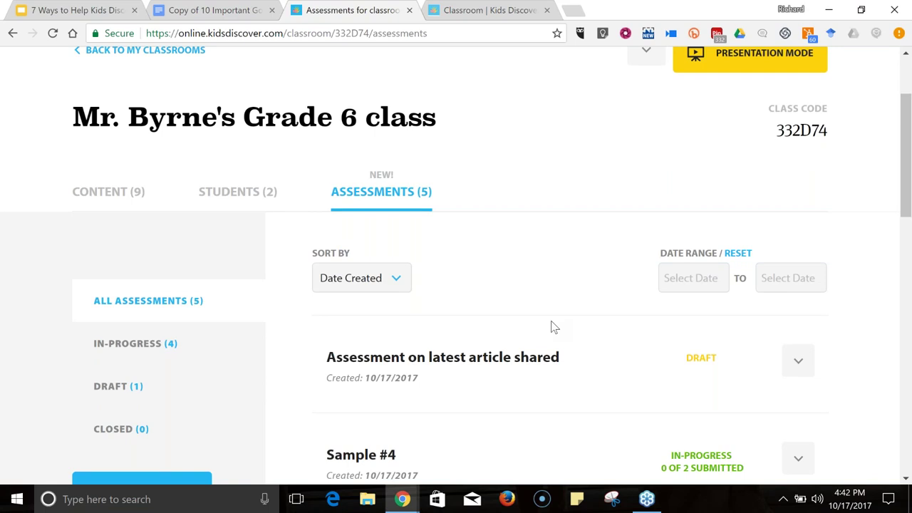
pyautogui.scroll(-2, 552, 326)
pyautogui.click(182, 408)
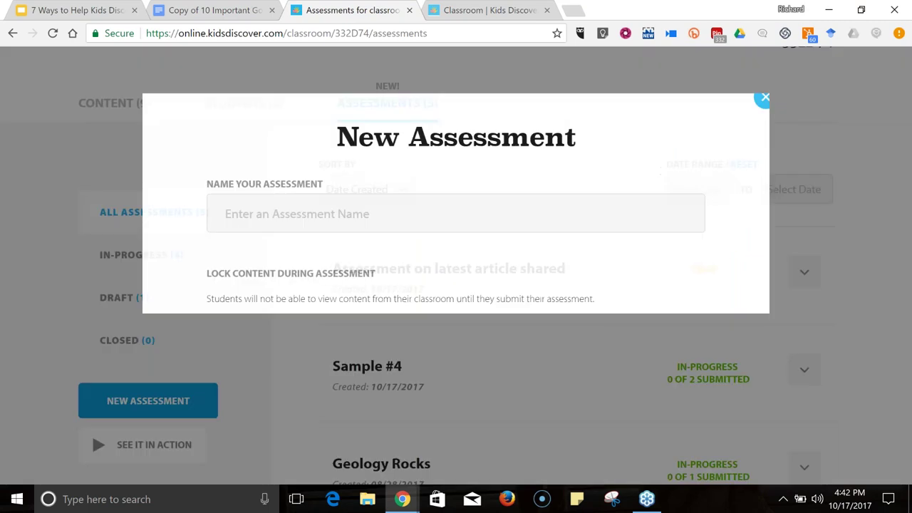
# - Name the assessment "New Assessment based on article shared by" followed by the teacher's name
pyautogui.click(418, 253)
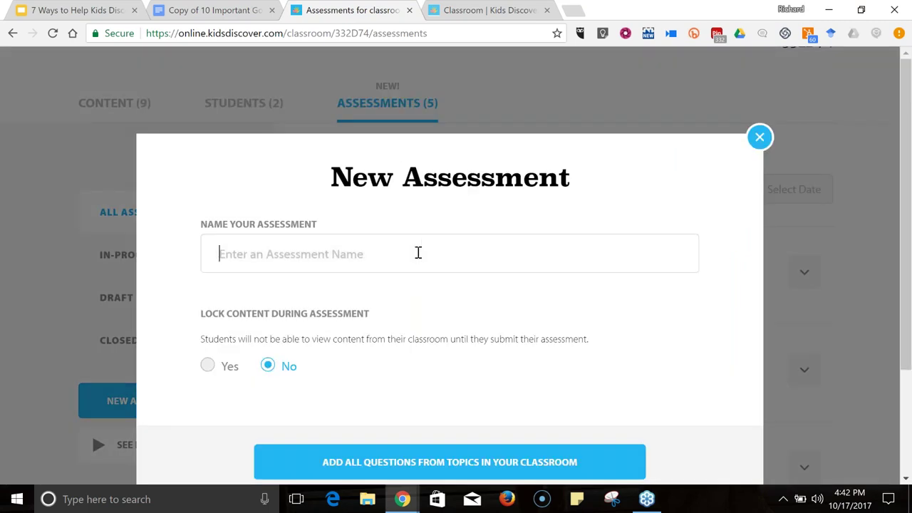
pyautogui.write('N')
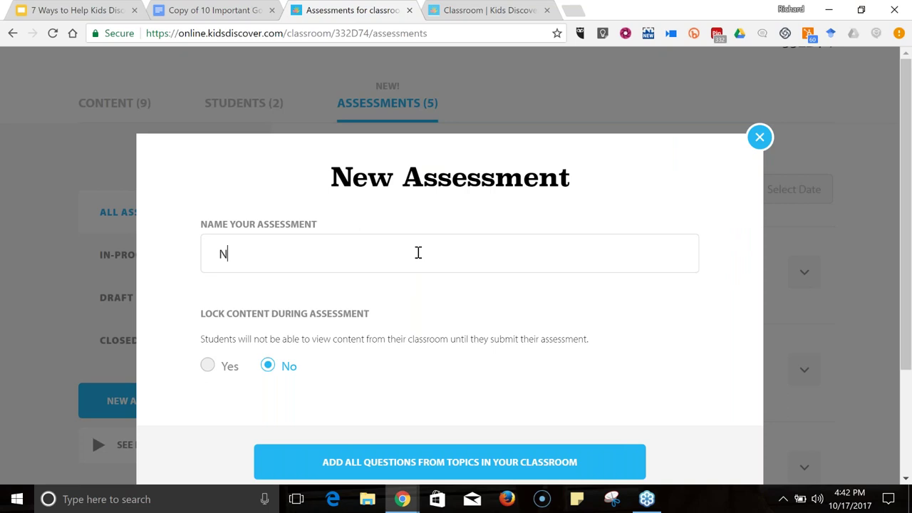
pyautogui.write('ew Assessment based')
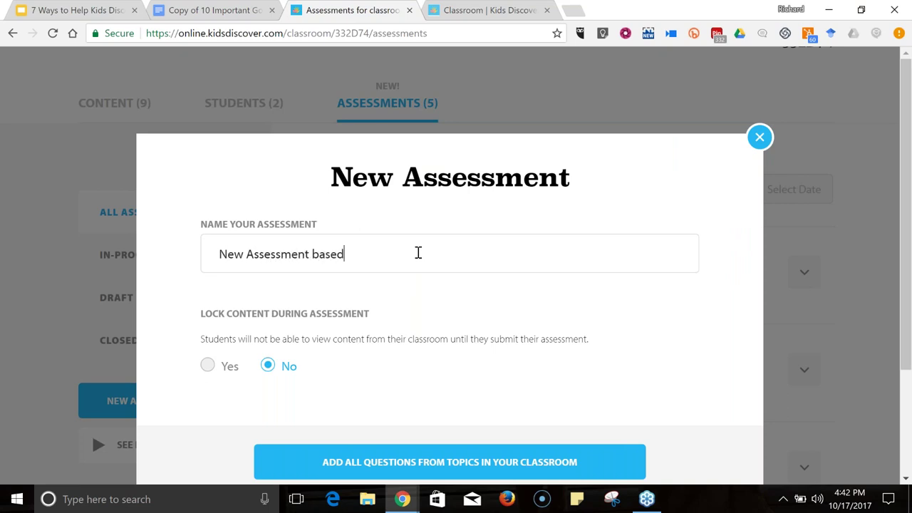
pyautogui.write(' on rad')
pyautogui.press('BackSpace')
pyautogui.press('BackSpace')
pyautogui.write('eadi')
pyautogui.press('BackSpace')
pyautogui.press('BackSpace')
pyautogui.press('BackSpace')
pyautogui.press('BackSpace')
pyautogui.press('BackSpace')
pyautogui.write('articles shared by ')
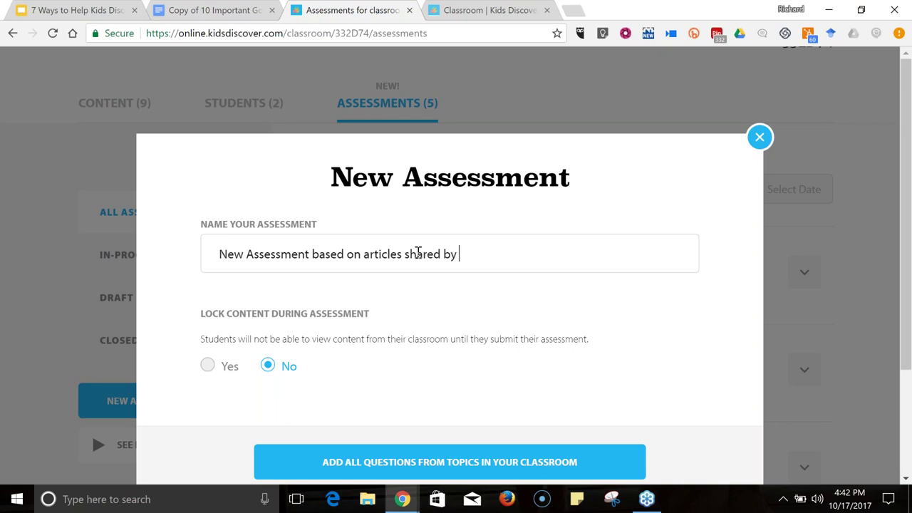
pyautogui.write('Mr. Byrne')
pyautogui.click(403, 261)
pyautogui.press('BackSpace')
pyautogui.press('BackSpace')
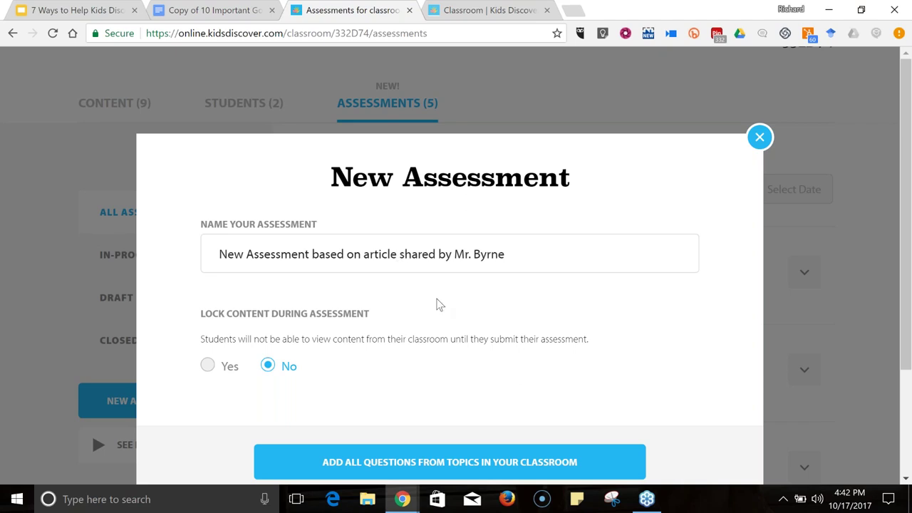
# - Create the draft by selecting specific questions from the classroom topics, and open the custom question option
pyautogui.scroll(-2, 440, 304)
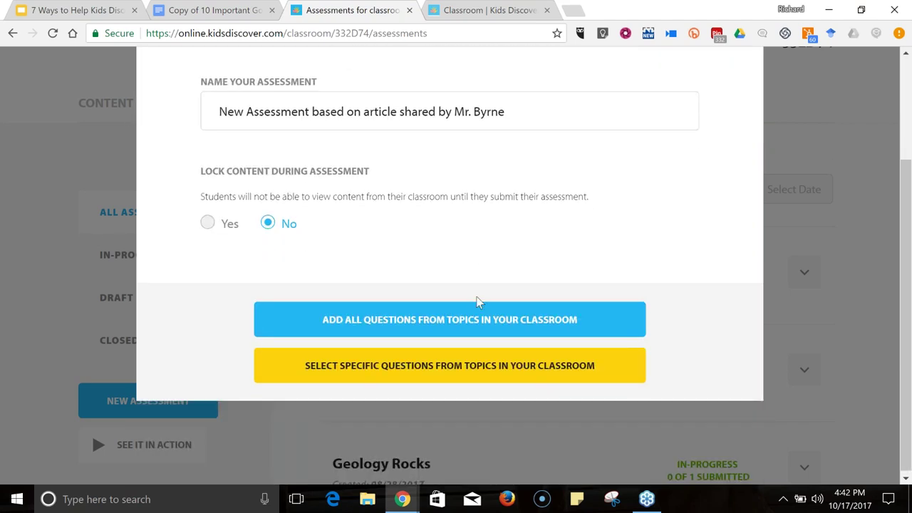
pyautogui.click(447, 368)
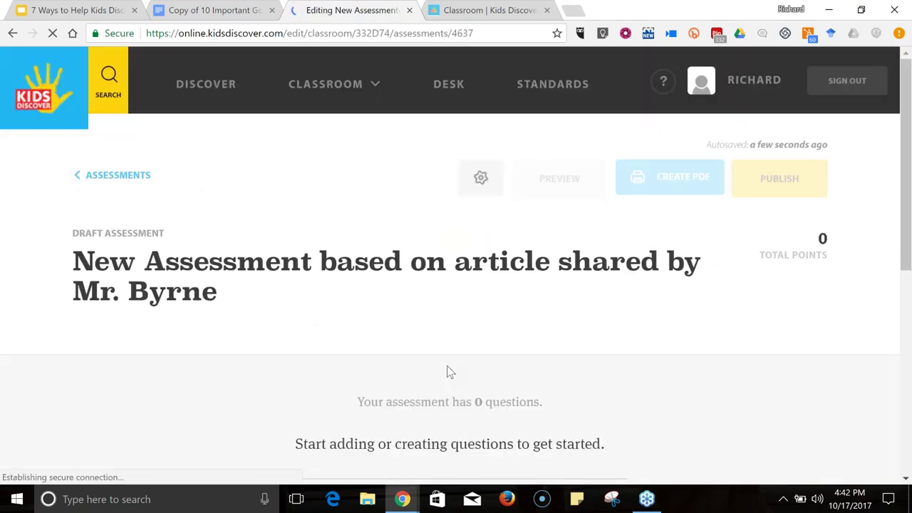
pyautogui.scroll(-1, 447, 324)
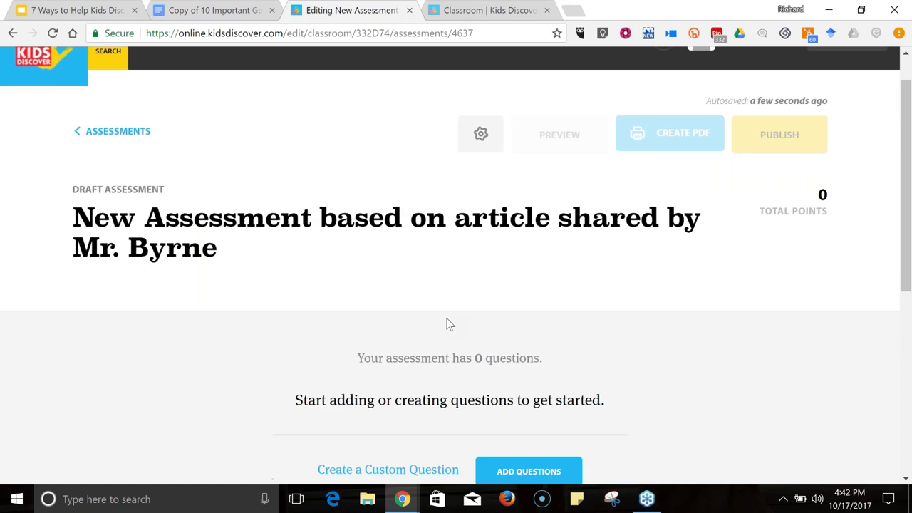
pyautogui.scroll(-1, 447, 323)
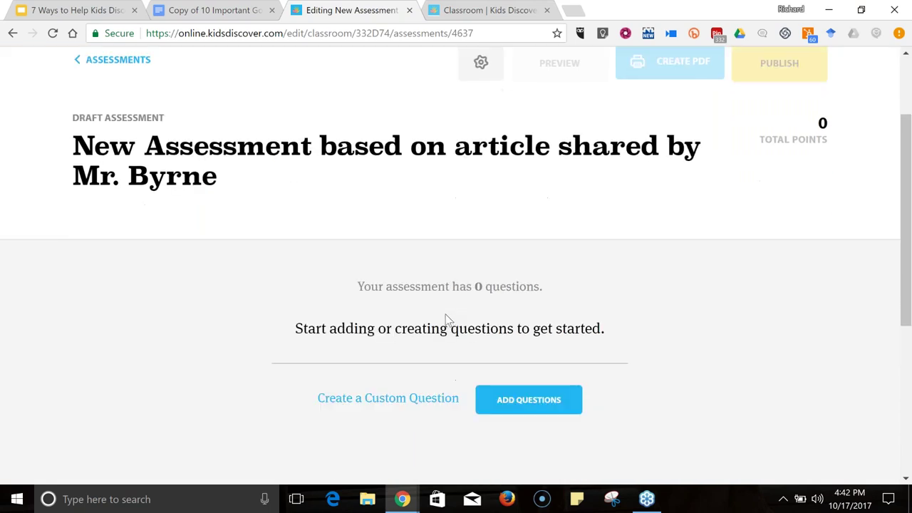
pyautogui.scroll(-1, 447, 321)
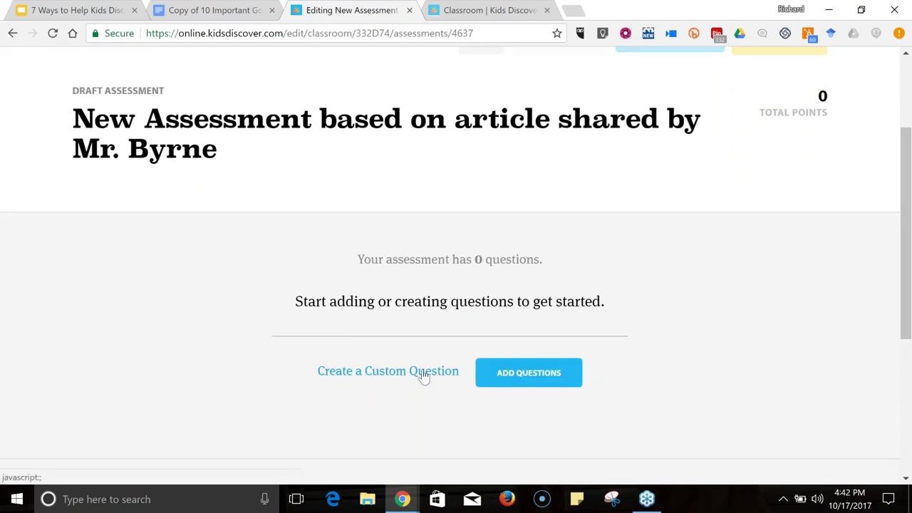
pyautogui.click(423, 376)
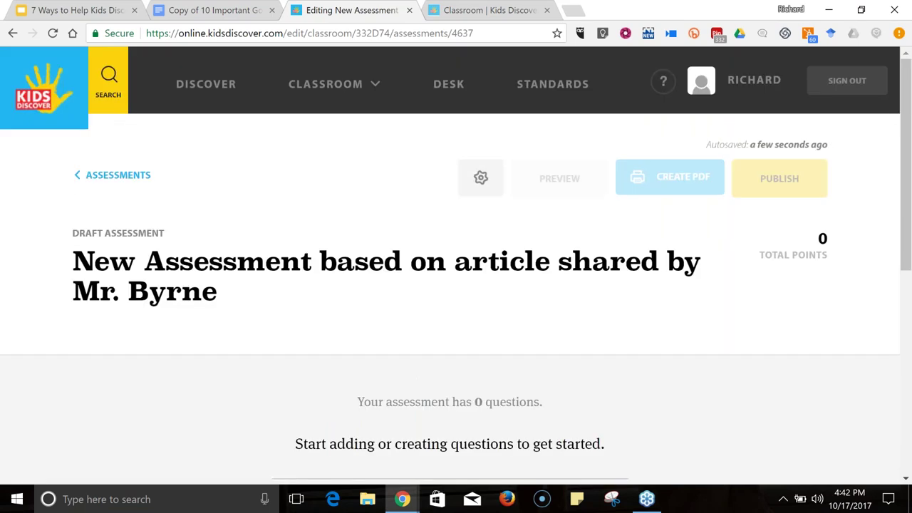
# - Add the Egyptian burial discussion question and the mastaba multiple-choice question from How Pyramids Got Their Start
pyautogui.scroll(-2, 528, 302)
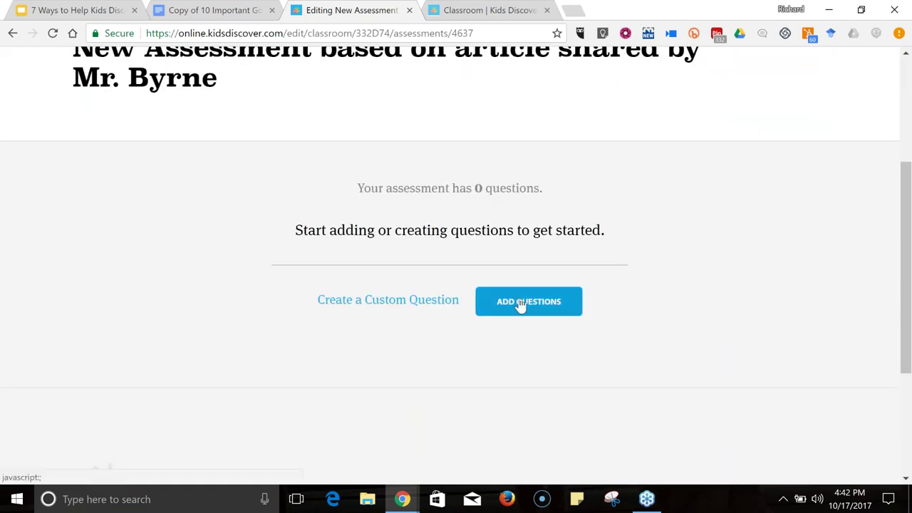
pyautogui.click(522, 302)
pyautogui.scroll(-2, 228, 332)
pyautogui.click(151, 247)
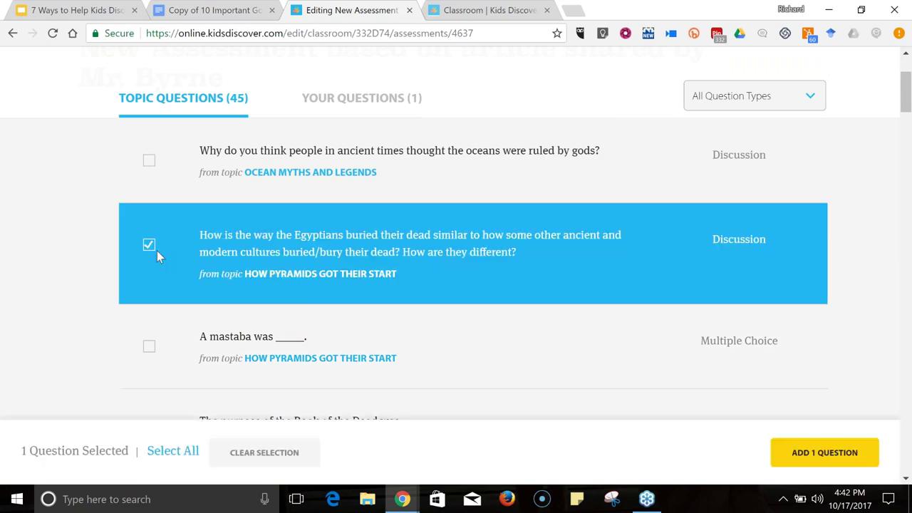
pyautogui.click(149, 347)
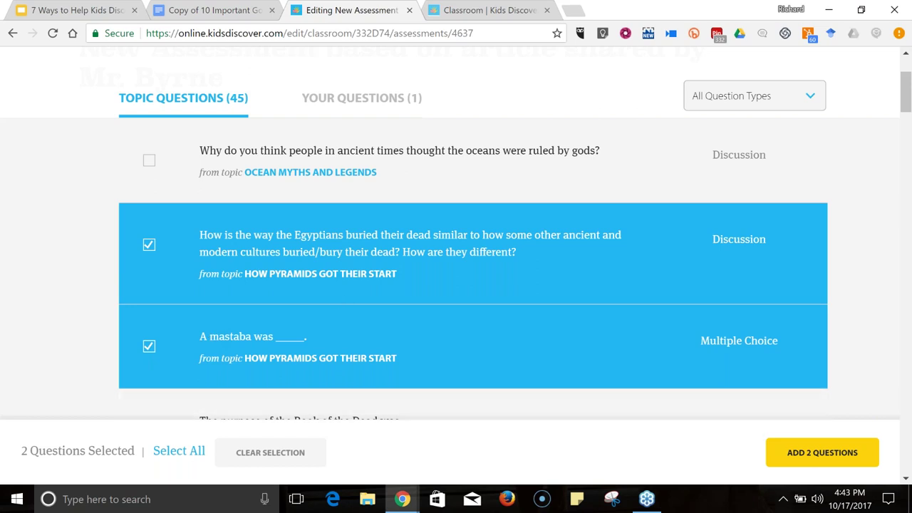
pyautogui.click(822, 453)
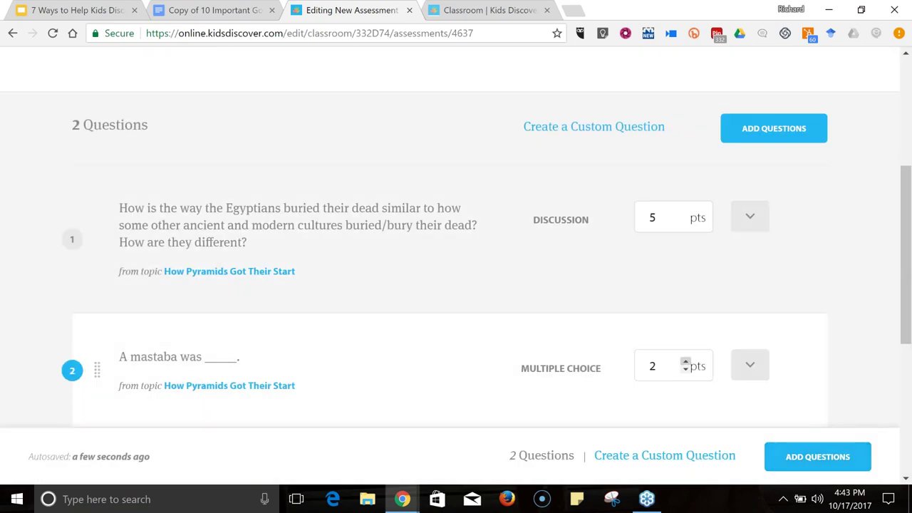
# - Set the mastaba multiple-choice question's value to 5 points
pyautogui.click(685, 362)
pyautogui.click(685, 362)
pyautogui.click(685, 362)
# - Add the saved question about why ancient people thought gods ruled the oceans from your own questions
pyautogui.scroll(-2, 805, 378)
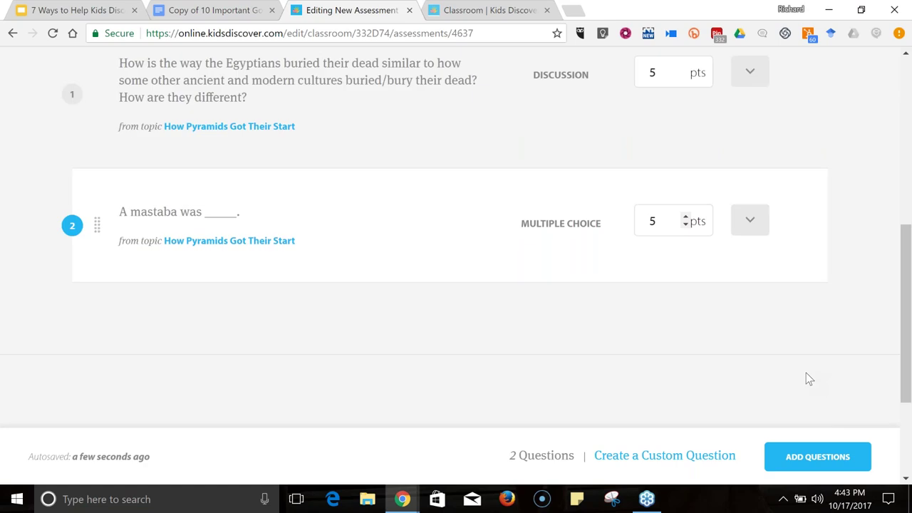
pyautogui.scroll(-1, 810, 379)
pyautogui.click(817, 457)
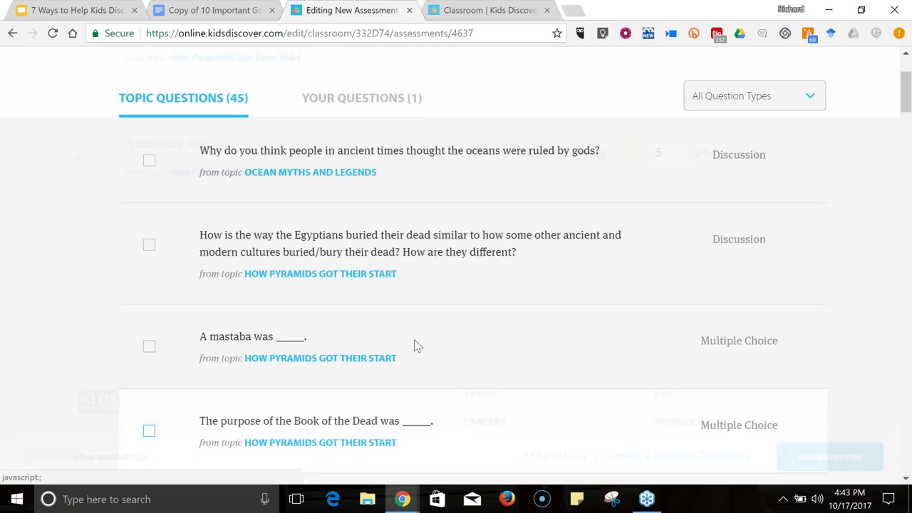
pyautogui.scroll(2, 99, 307)
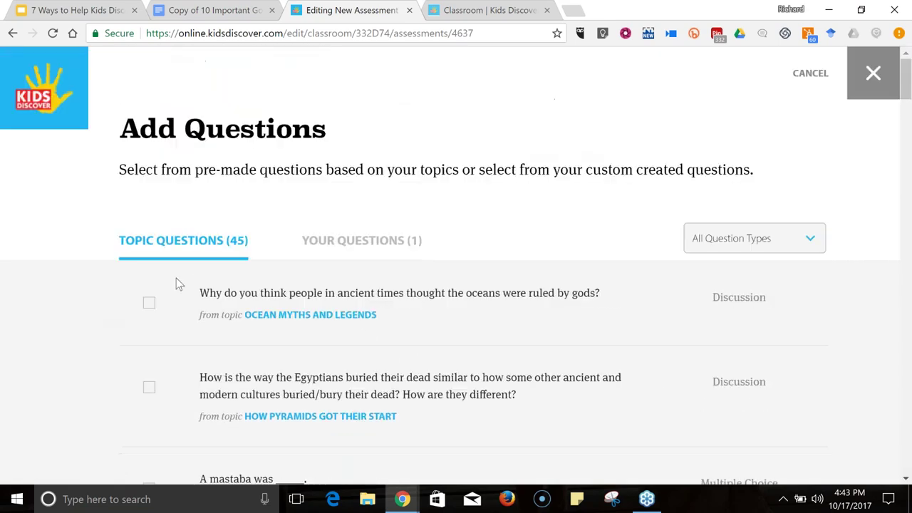
pyautogui.click(350, 242)
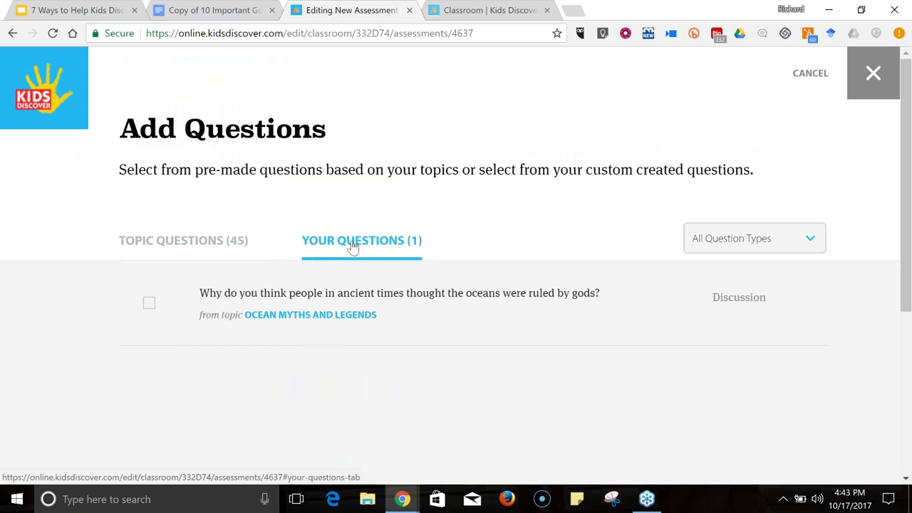
pyautogui.scroll(-3, 387, 270)
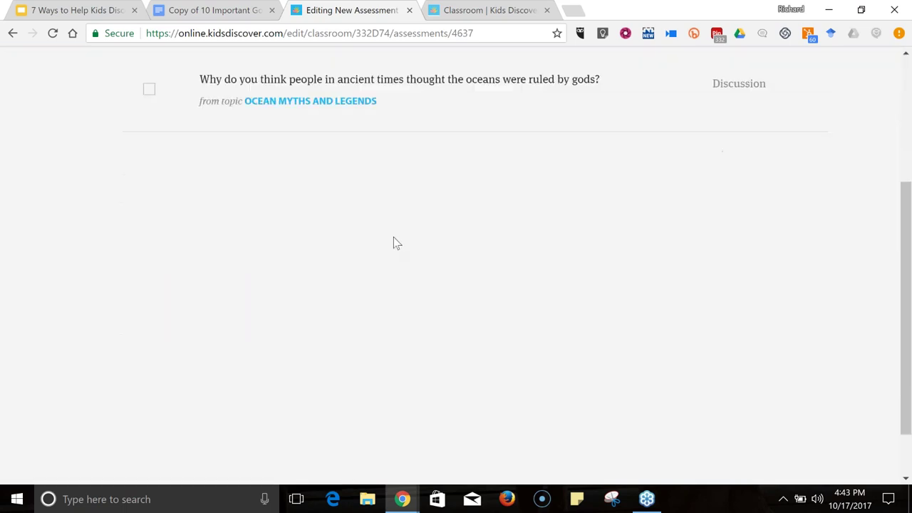
pyautogui.scroll(2, 393, 243)
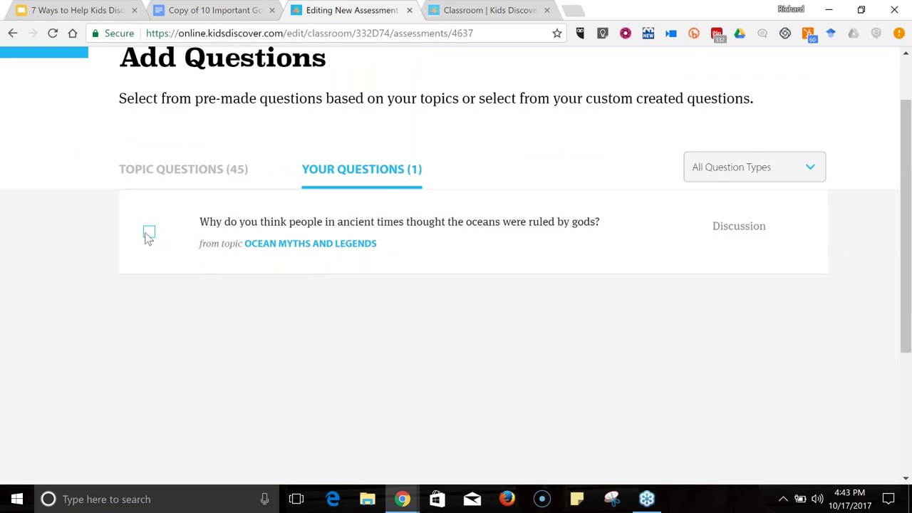
pyautogui.click(149, 233)
pyautogui.click(825, 453)
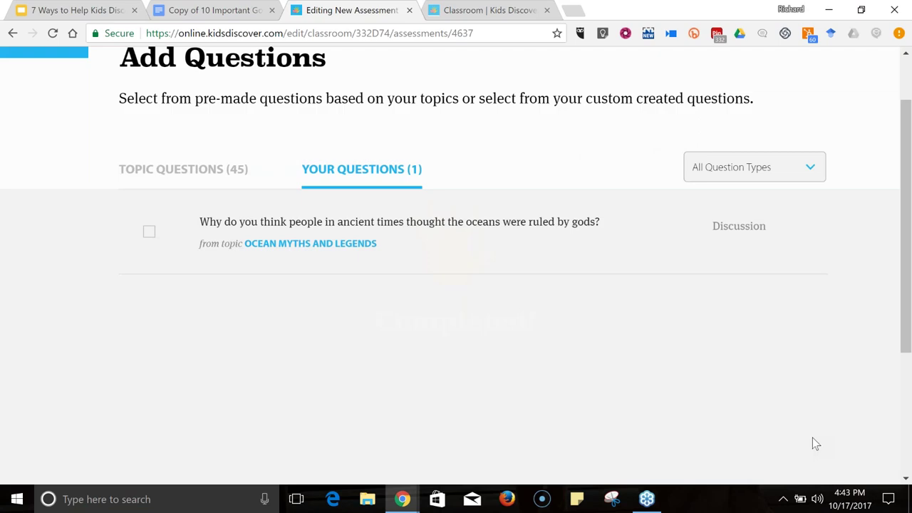
# - Publish the assessment online so students can take it digitally
pyautogui.scroll(3, 591, 416)
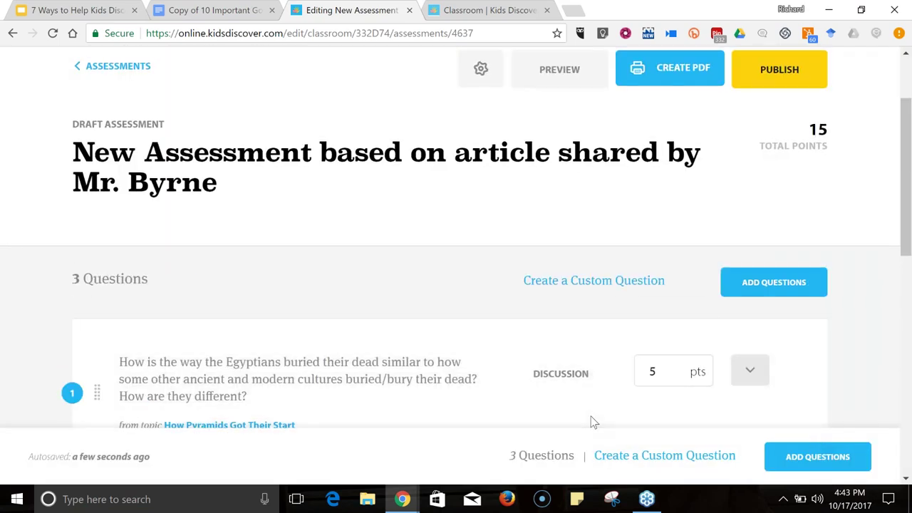
pyautogui.scroll(1, 591, 416)
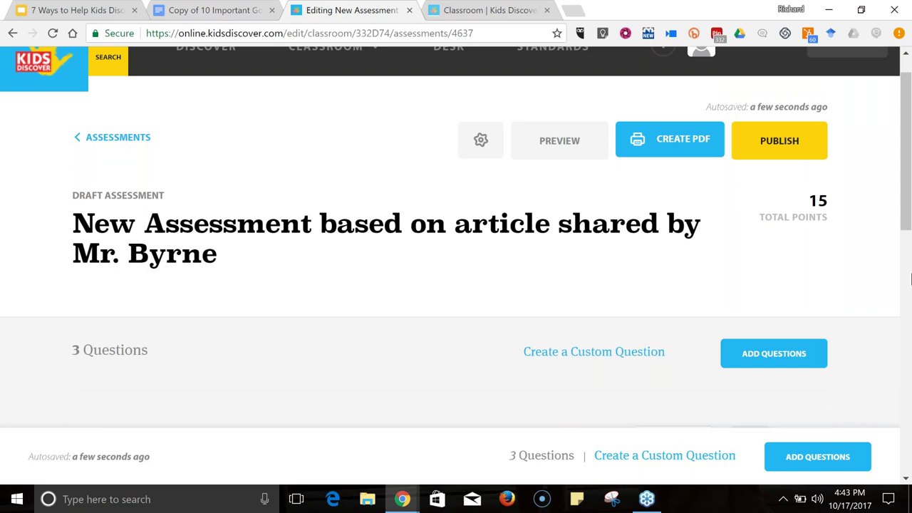
pyautogui.click(769, 155)
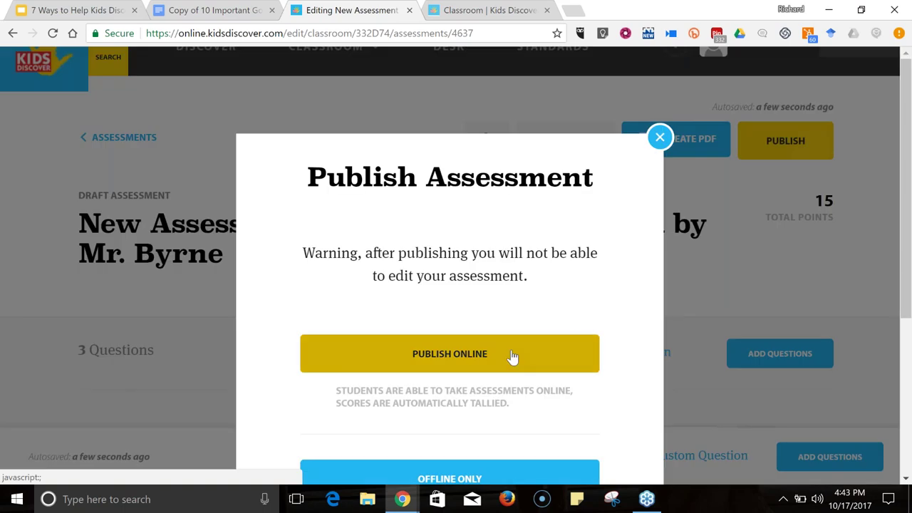
pyautogui.click(513, 356)
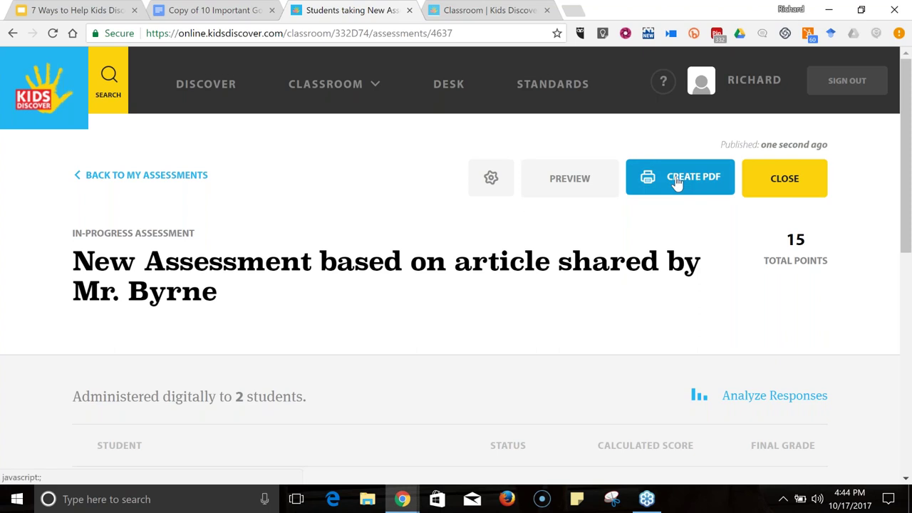
# - Switch to the browser window with the student account and view the Grade 6 class's list of assessments
pyautogui.moveTo(402, 496)
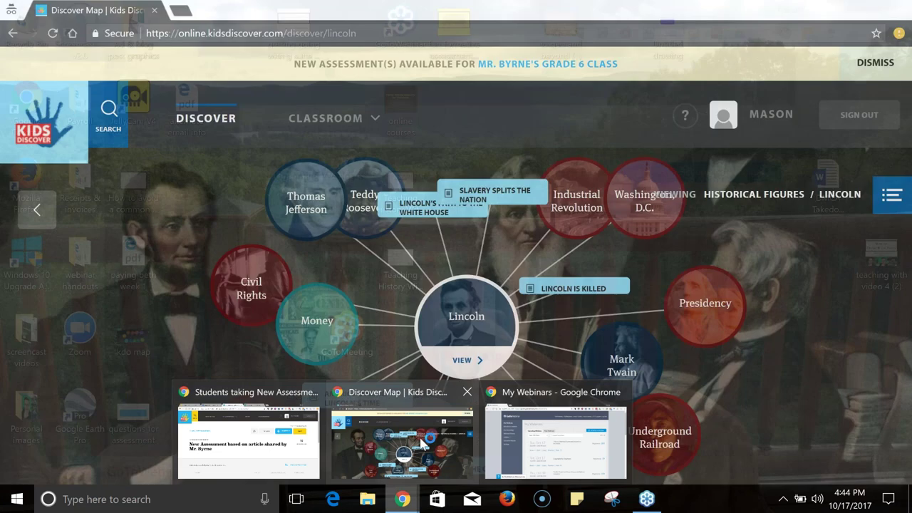
pyautogui.click(423, 443)
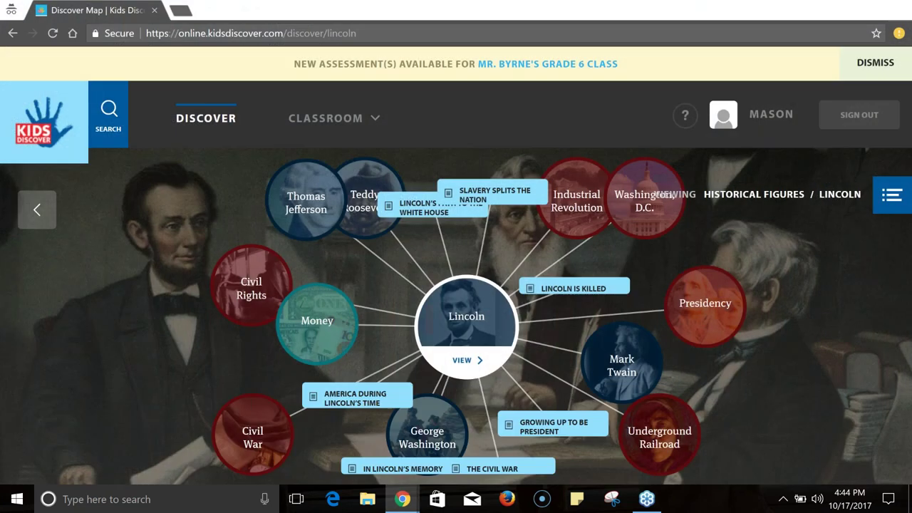
pyautogui.click(342, 130)
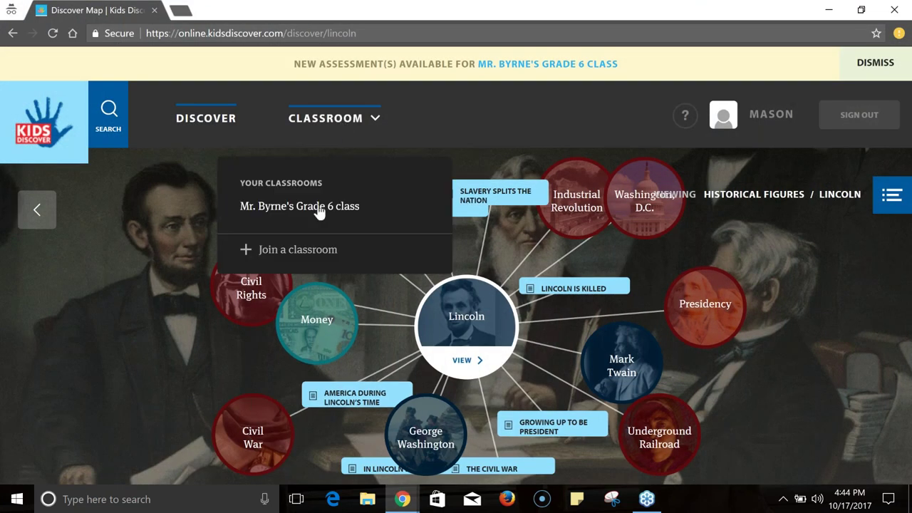
pyautogui.click(292, 208)
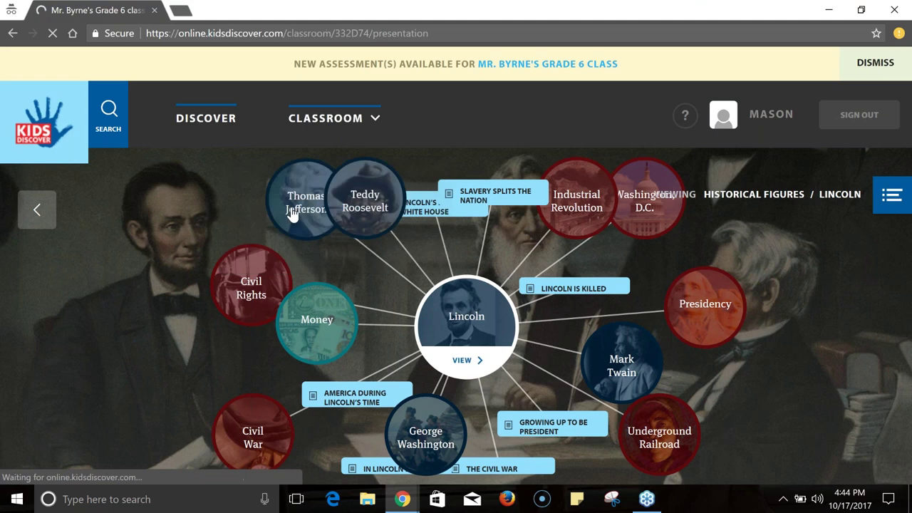
pyautogui.scroll(-5, 231, 269)
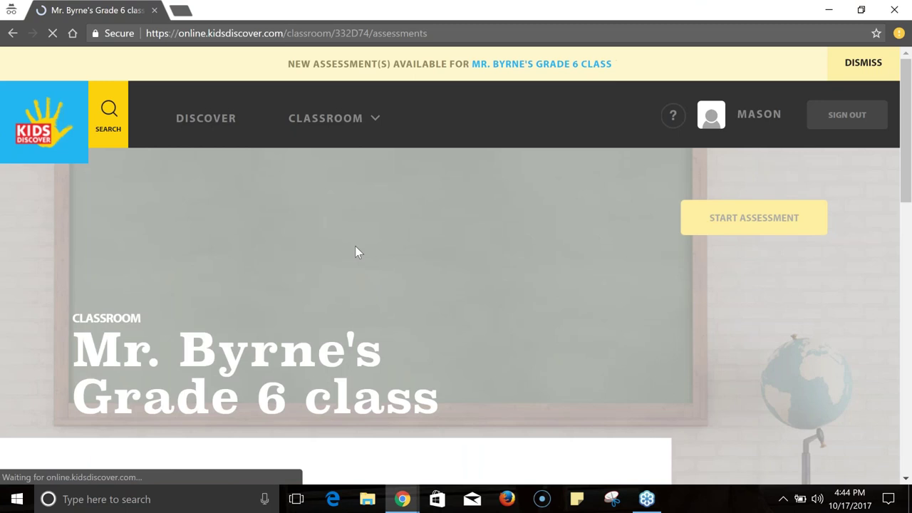
pyautogui.scroll(-2, 442, 302)
pyautogui.scroll(-1, 442, 302)
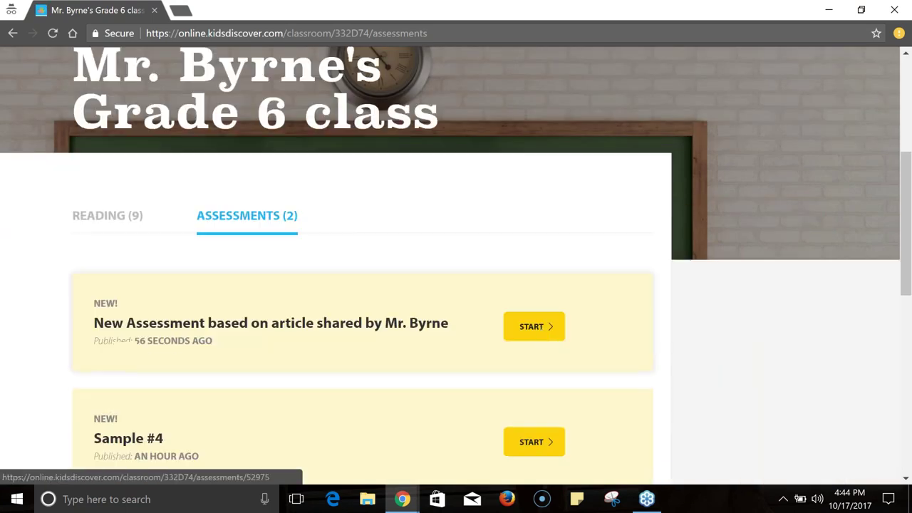
# - Open the newly published assessment as the student, look over its first question, and return to the class's assessments list
pyautogui.scroll(1, 539, 328)
pyautogui.click(547, 396)
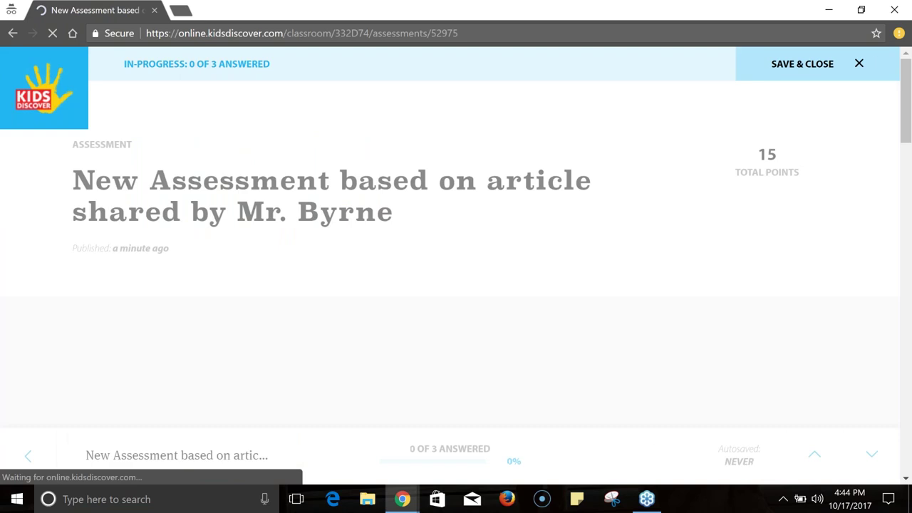
pyautogui.scroll(-2, 456, 265)
pyautogui.scroll(-2, 449, 261)
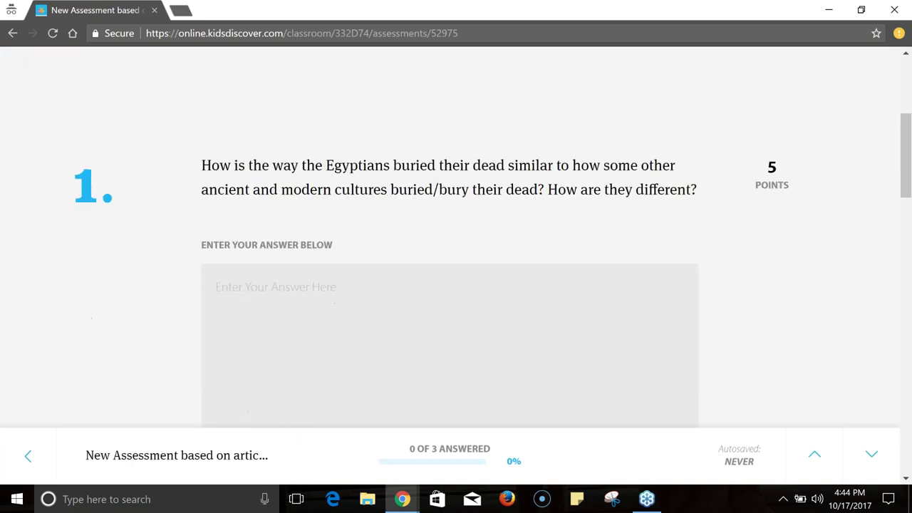
pyautogui.scroll(3, 449, 260)
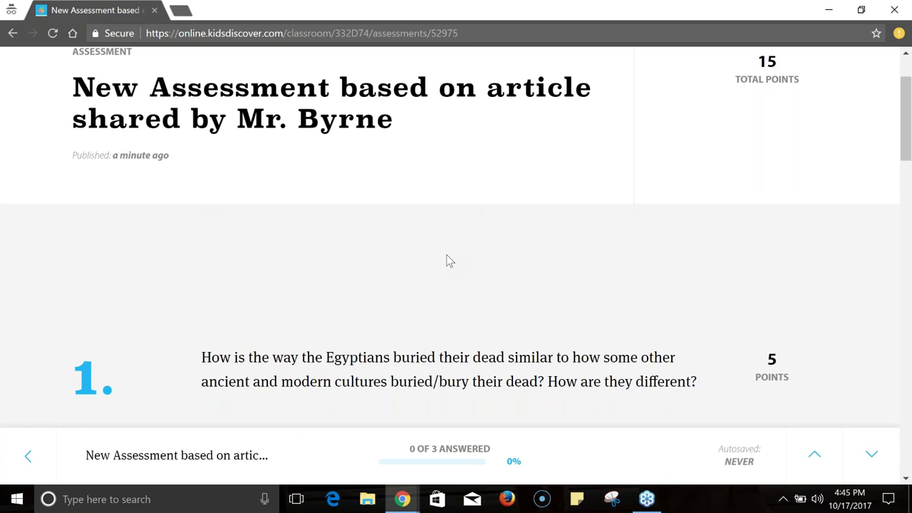
pyautogui.scroll(2, 449, 260)
pyautogui.click(43, 87)
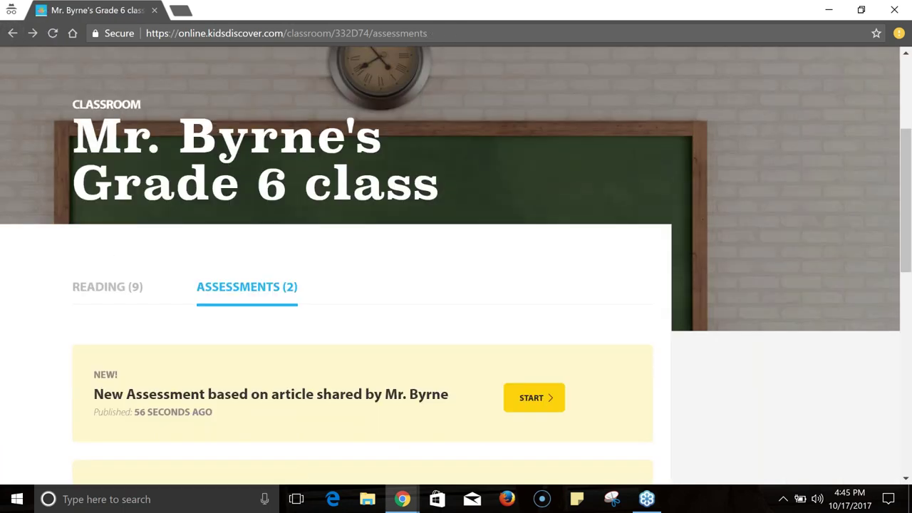
# - Look through the Grade 6 class's reading articles, check its assessments list again, and go back to the readings
pyautogui.click(117, 292)
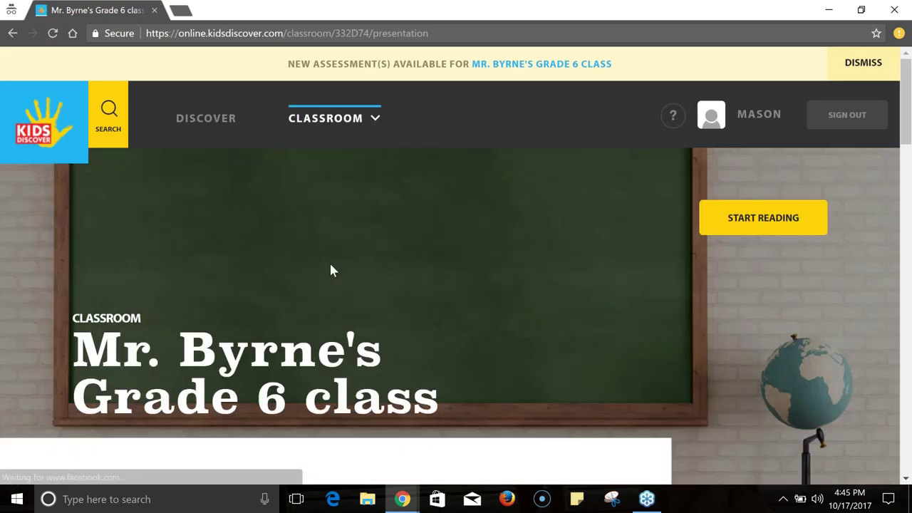
pyautogui.scroll(-4, 348, 302)
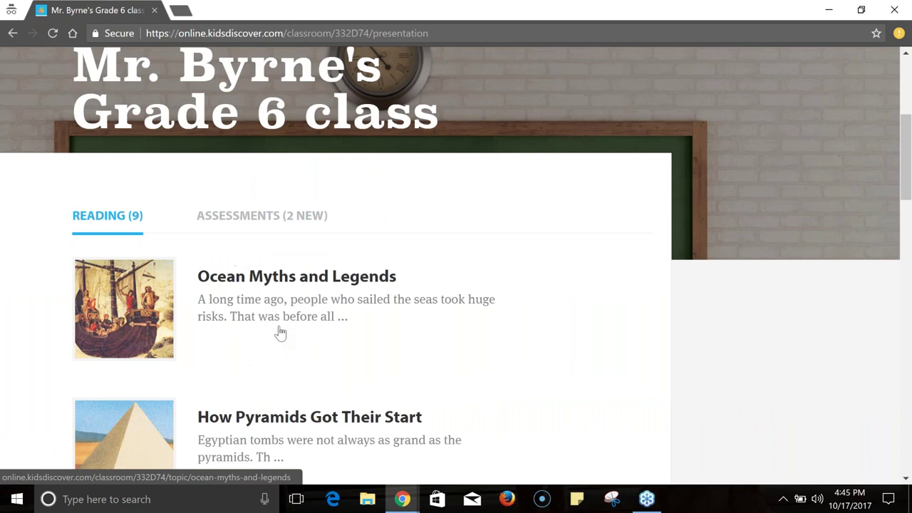
pyautogui.scroll(-3, 297, 275)
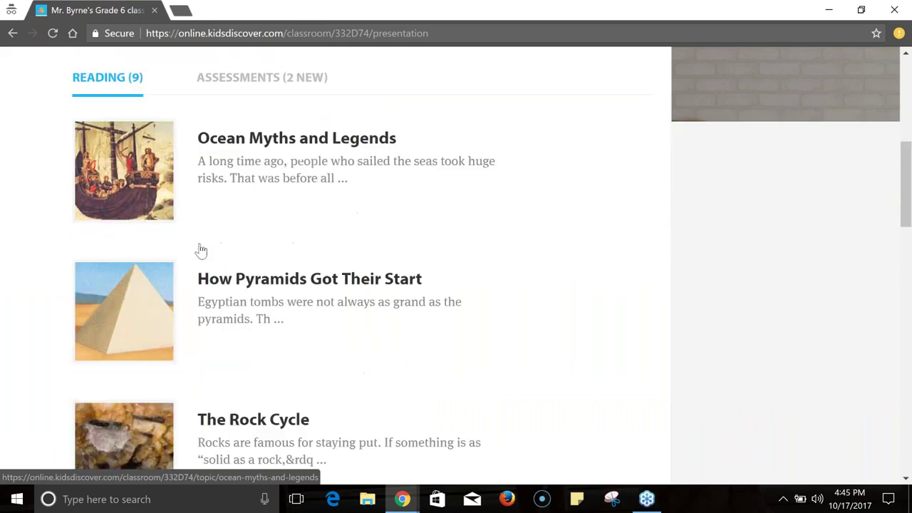
pyautogui.scroll(-1, 202, 251)
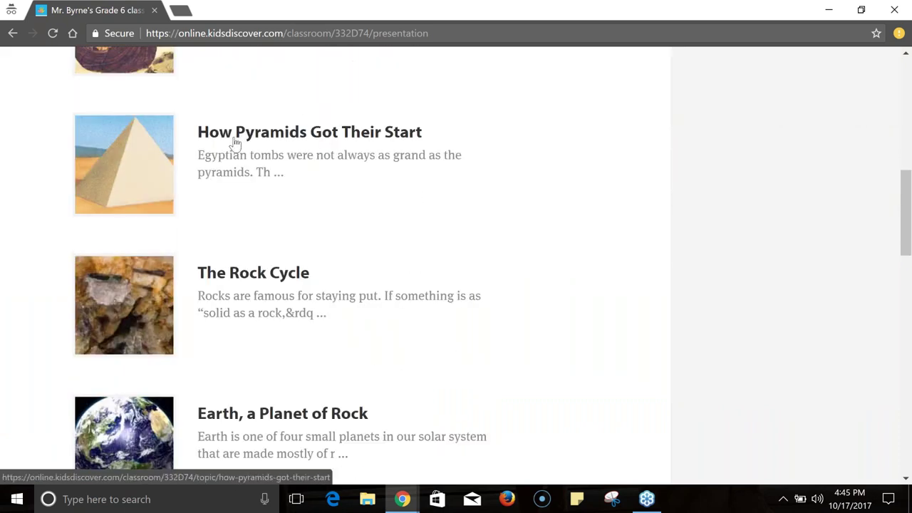
pyautogui.scroll(2, 242, 151)
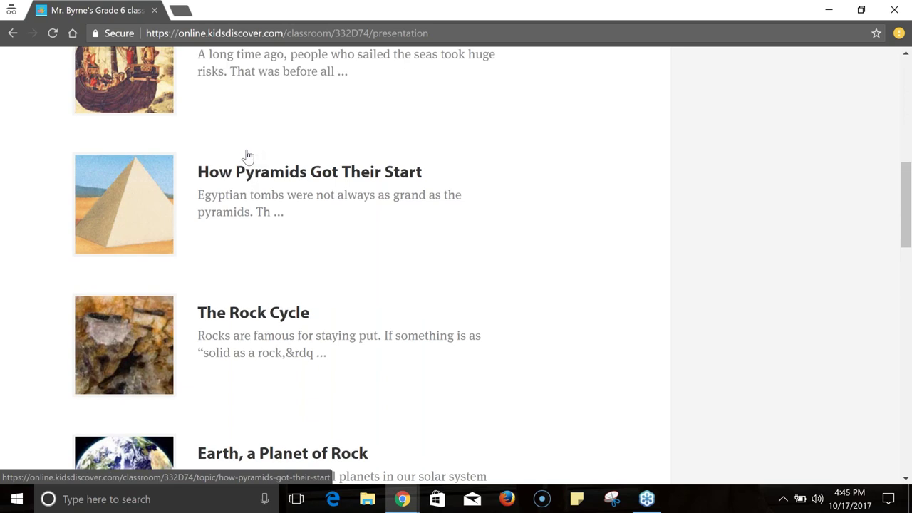
pyautogui.click(288, 80)
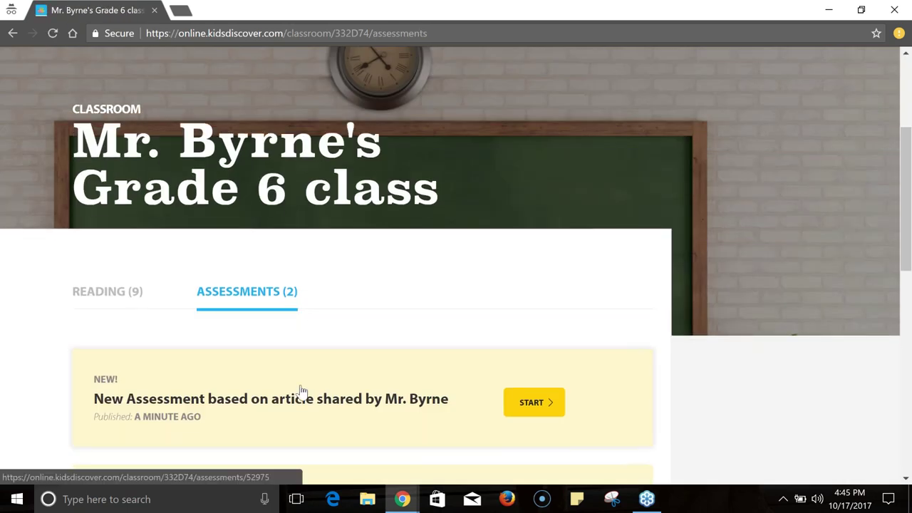
pyautogui.click(13, 33)
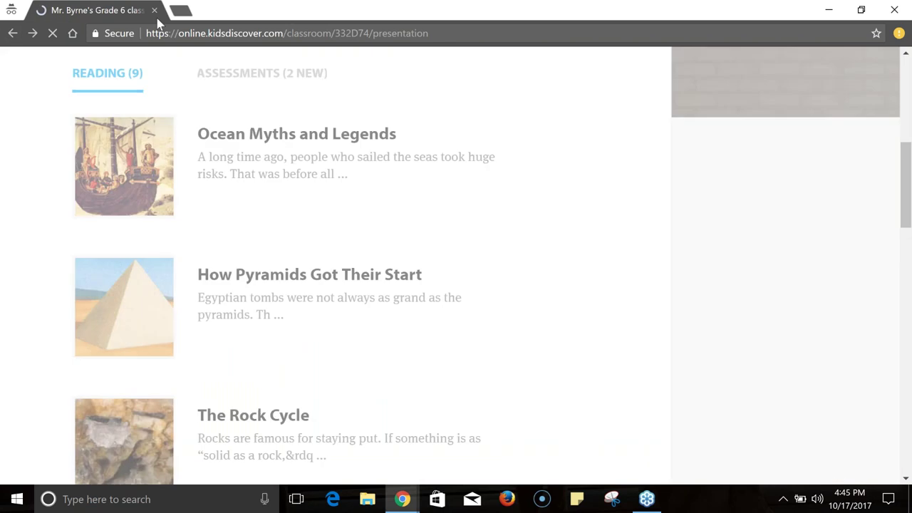
# - Minimize the student account's browser window, switch to the slide presentation, and start presenting it full screen
pyautogui.click(829, 9)
pyautogui.click(78, 10)
pyautogui.click(737, 76)
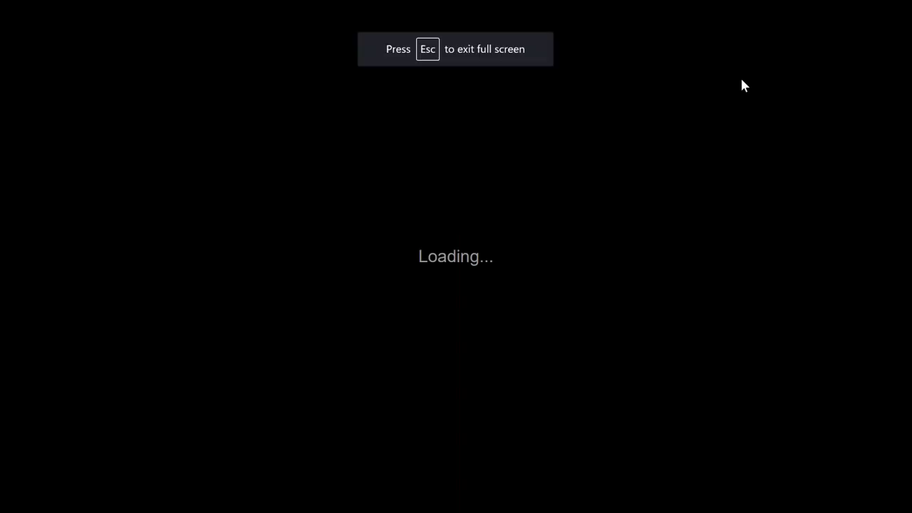